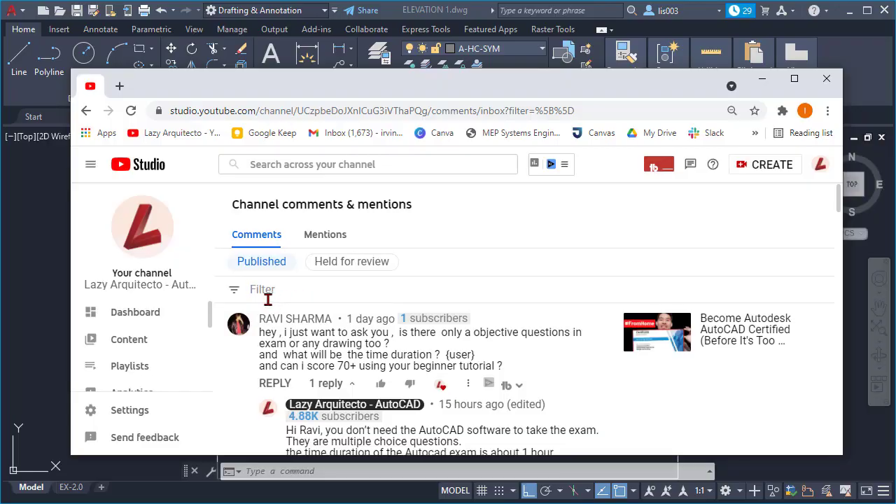
Filter the channel comments to Contains questions and scroll through the results.
{"action": "left_click", "coordinate": [266, 297]}
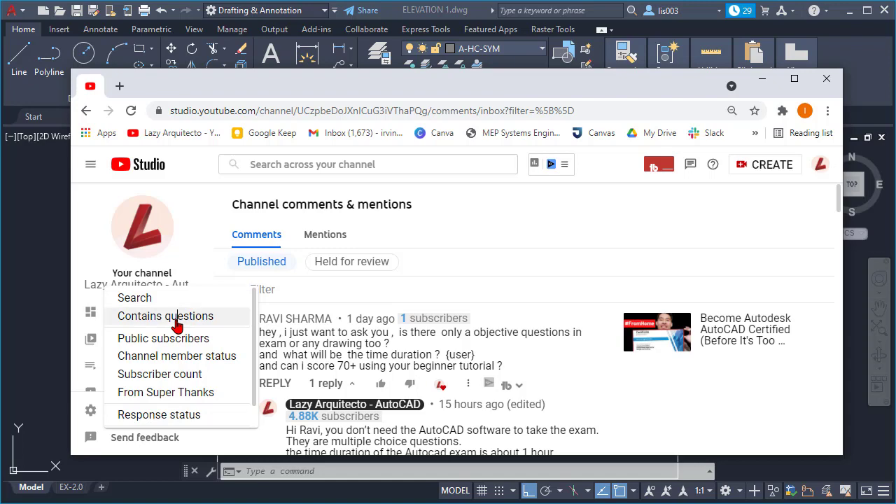
{"action": "left_click", "coordinate": [176, 321]}
{"action": "scroll", "coordinate": [441, 356], "scroll_direction": "down", "scroll_amount": 2}
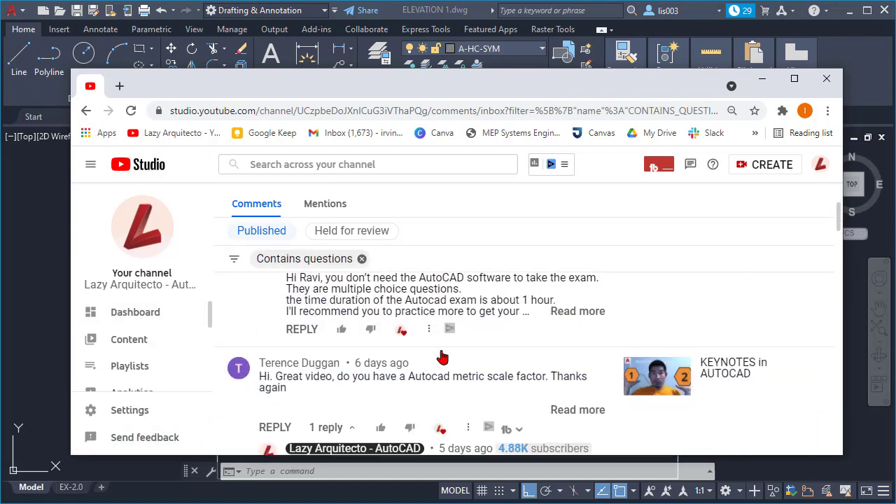
{"action": "scroll", "coordinate": [441, 357], "scroll_direction": "down", "scroll_amount": 6}
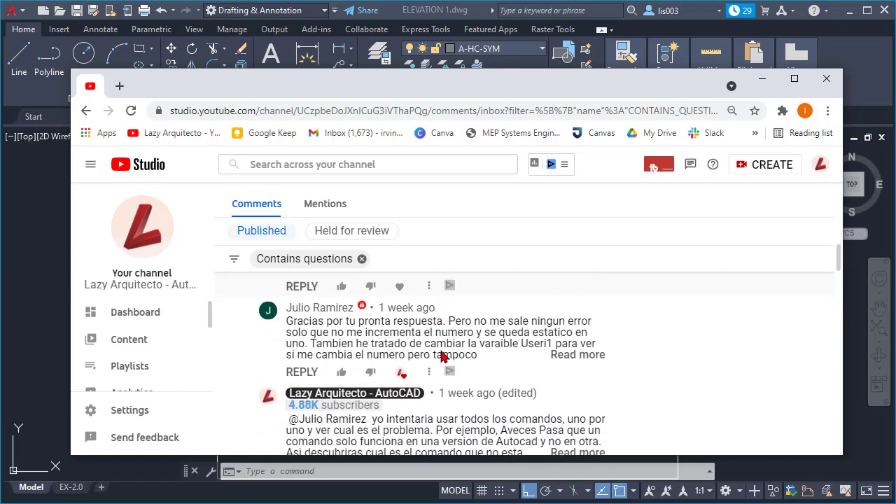
{"action": "scroll", "coordinate": [441, 356], "scroll_direction": "down", "scroll_amount": 3}
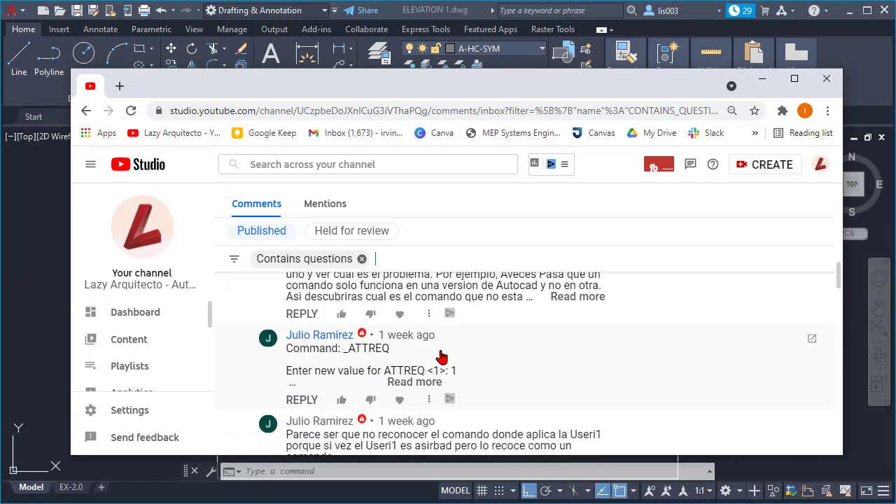
{"action": "scroll", "coordinate": [441, 357], "scroll_direction": "down", "scroll_amount": 1}
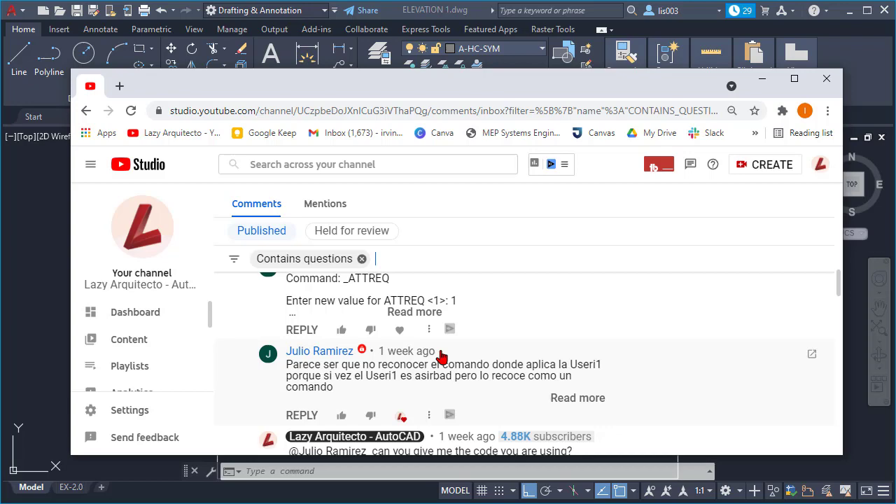
{"action": "scroll", "coordinate": [441, 357], "scroll_direction": "down", "scroll_amount": 2}
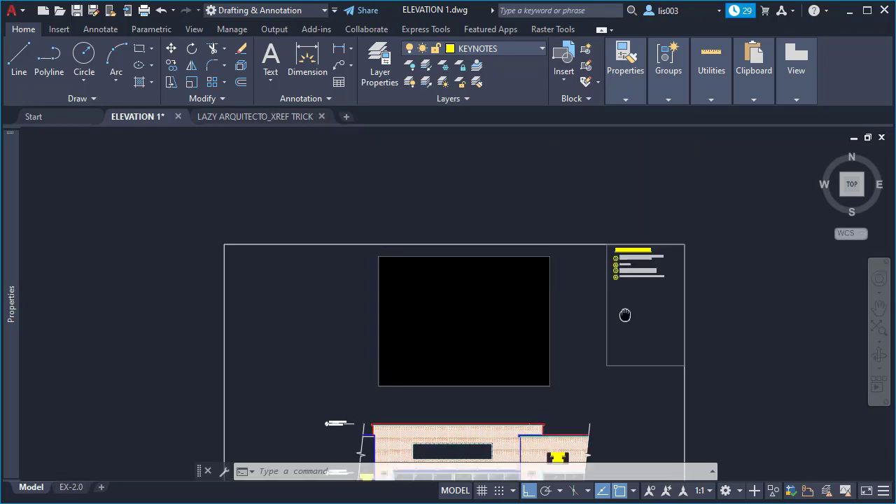
Zoom into the Elevation Keyed Notes and bring up the context menu for the first hexagon tag.
{"action": "scroll", "coordinate": [625, 280], "scroll_direction": "up", "scroll_amount": 8}
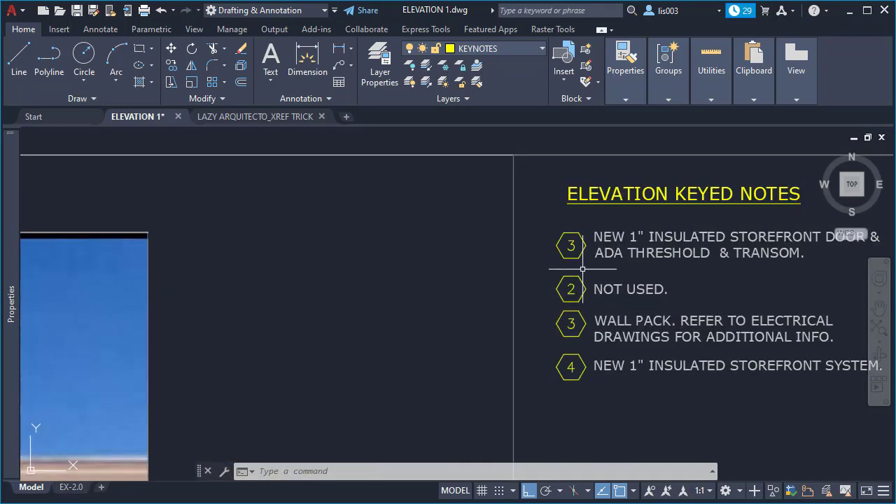
{"action": "middle_click_drag", "start_coordinate": [578, 264], "coordinate": [547, 263]}
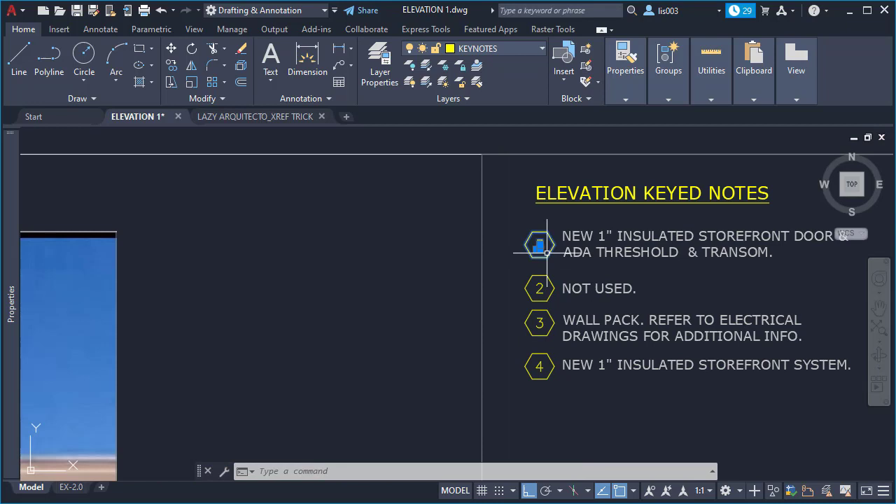
{"action": "left_click", "coordinate": [547, 252]}
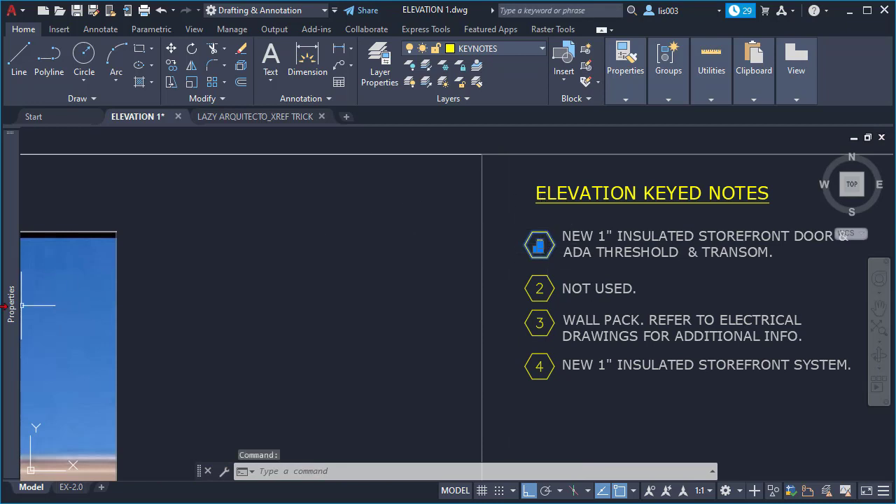
{"action": "mouse_move", "coordinate": [9, 308]}
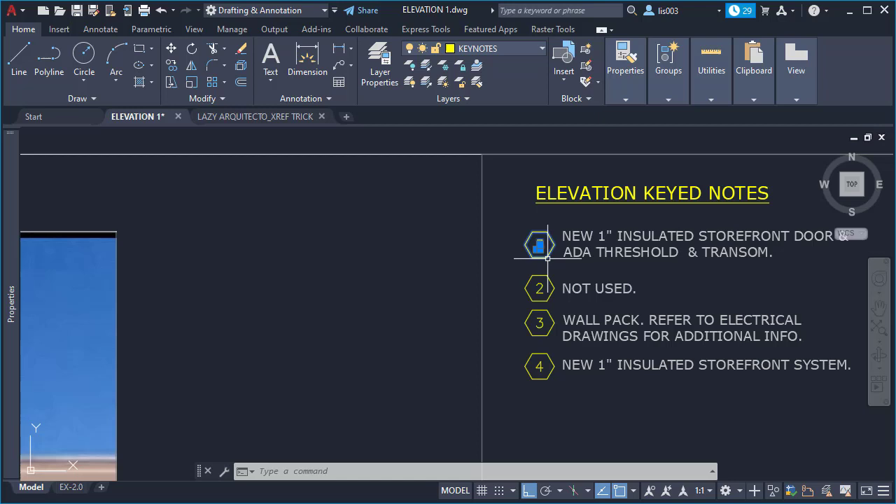
{"action": "right_click", "coordinate": [548, 258]}
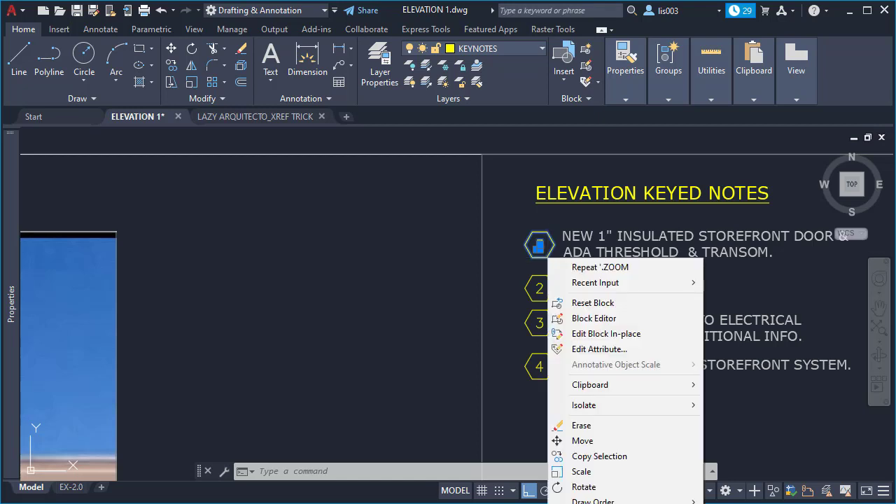
{"action": "left_click", "coordinate": [595, 319]}
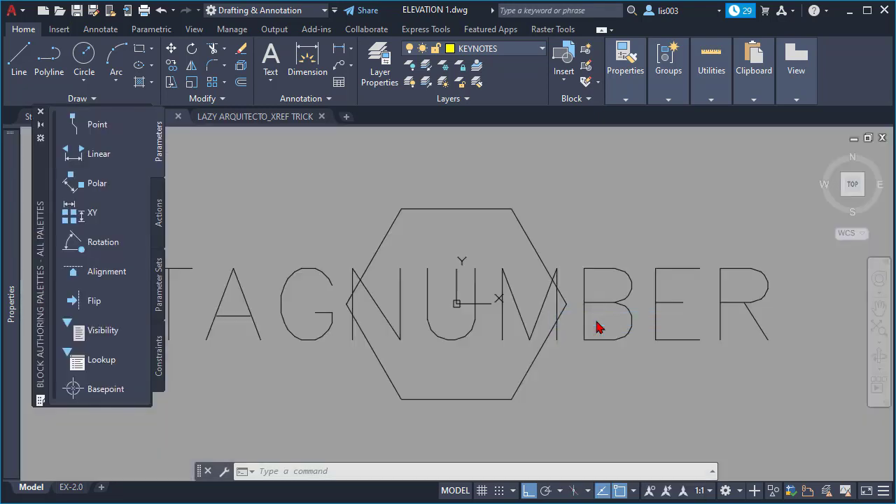
{"action": "left_click", "coordinate": [490, 236]}
{"action": "left_click", "coordinate": [423, 173]}
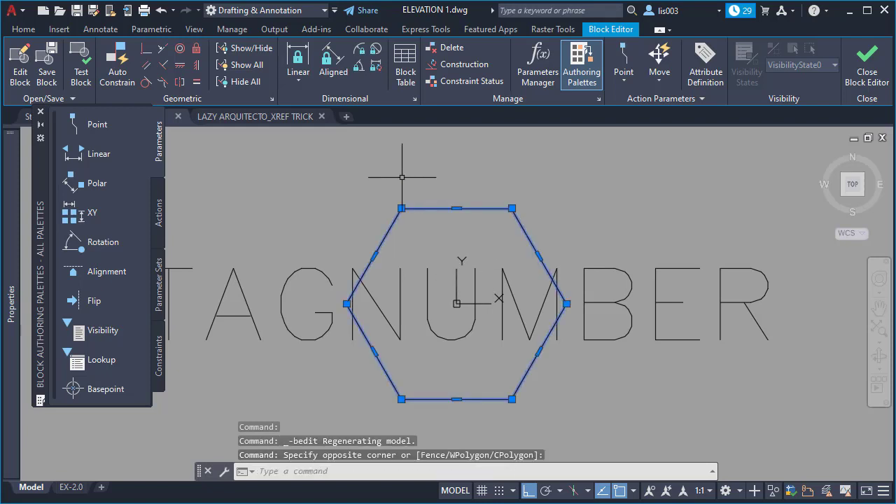
{"action": "mouse_move", "coordinate": [10, 197]}
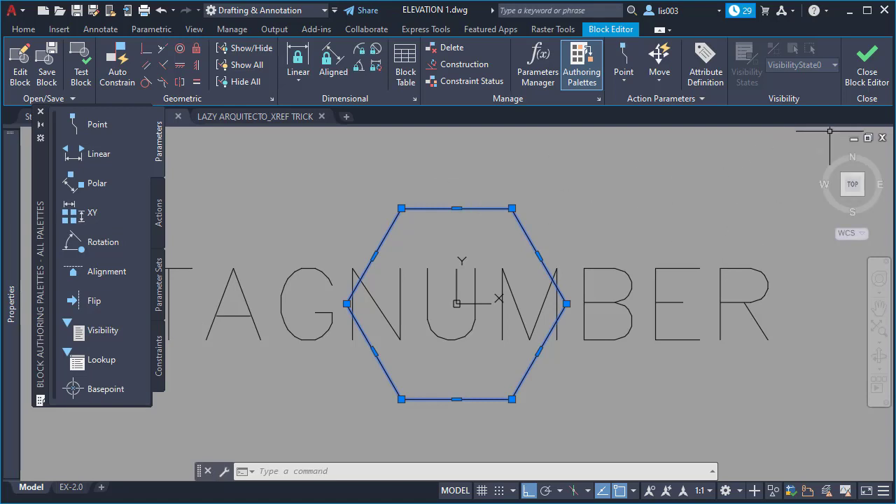
{"action": "left_click", "coordinate": [867, 70]}
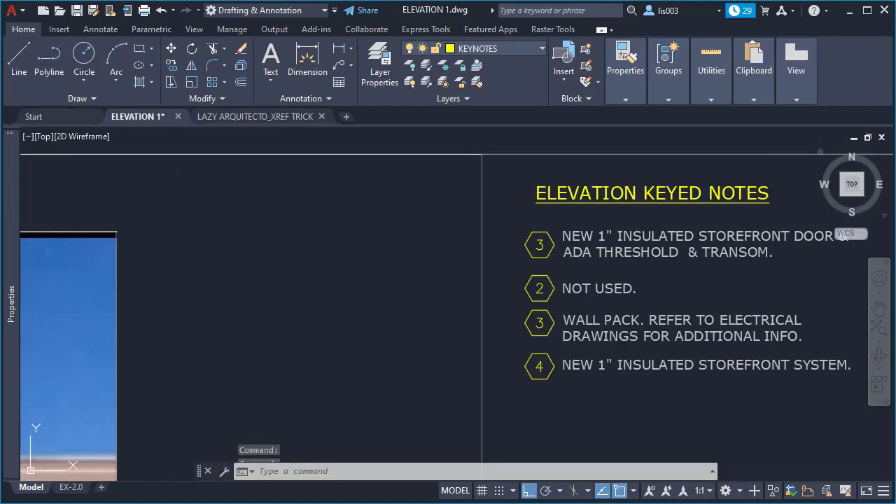
Window-select the first keynote hexagon tag and set its Color to Red in Properties.
{"action": "left_click", "coordinate": [521, 228]}
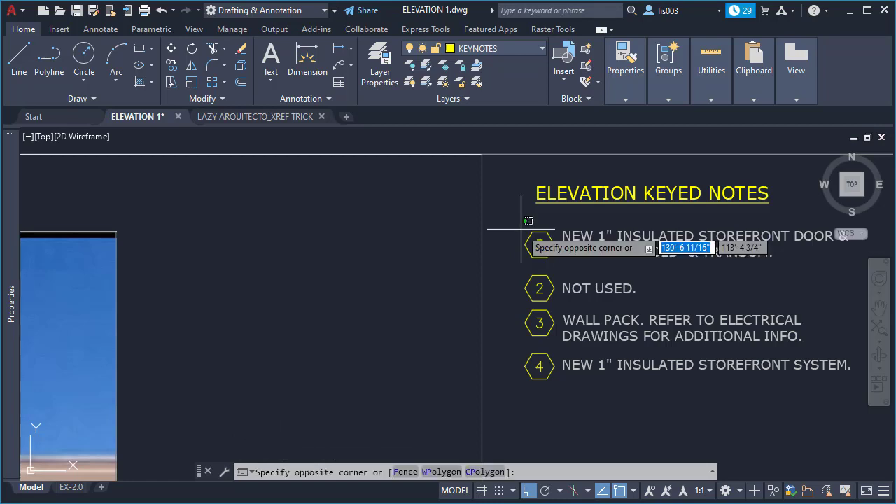
{"action": "left_click", "coordinate": [557, 266]}
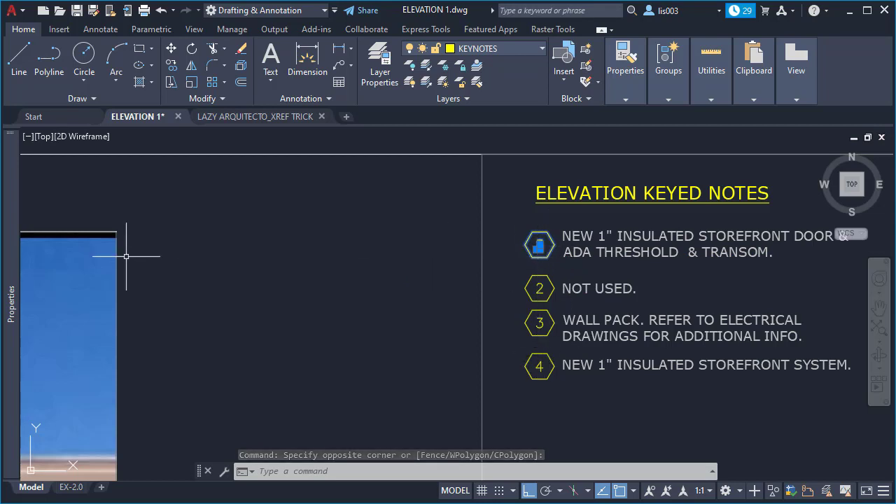
{"action": "mouse_move", "coordinate": [16, 249]}
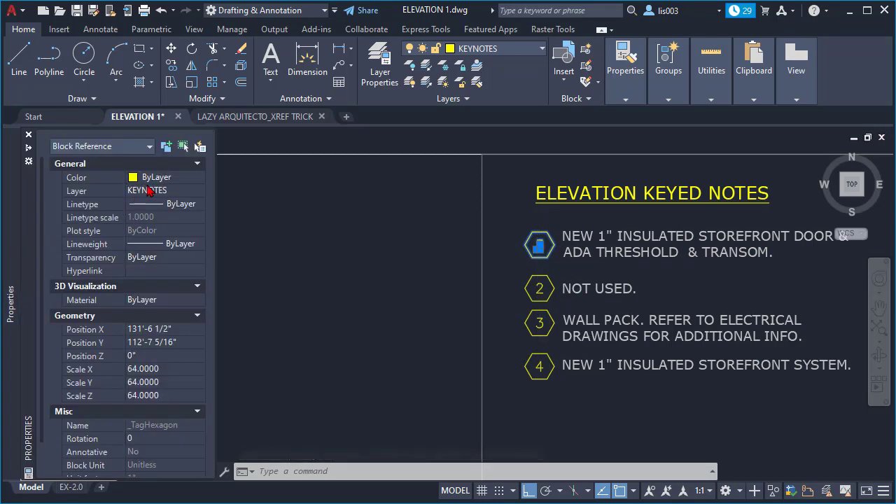
{"action": "left_click", "coordinate": [181, 177]}
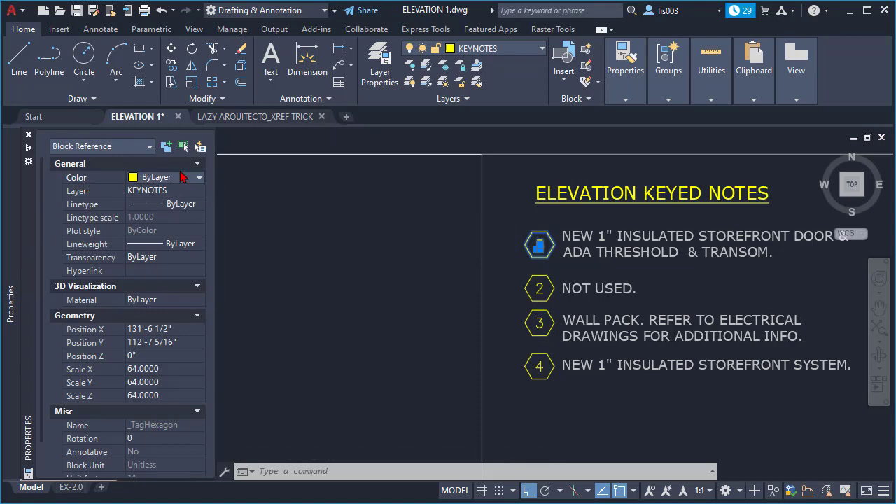
{"action": "left_click", "coordinate": [178, 179]}
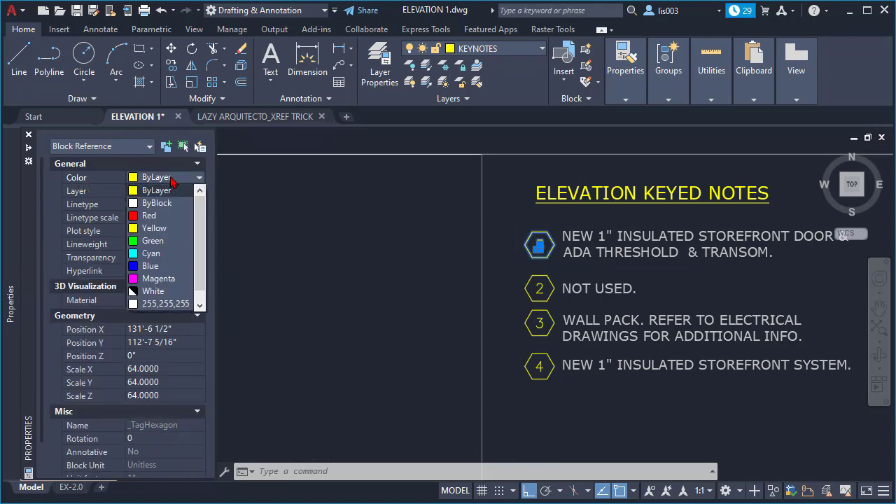
{"action": "left_click", "coordinate": [148, 217]}
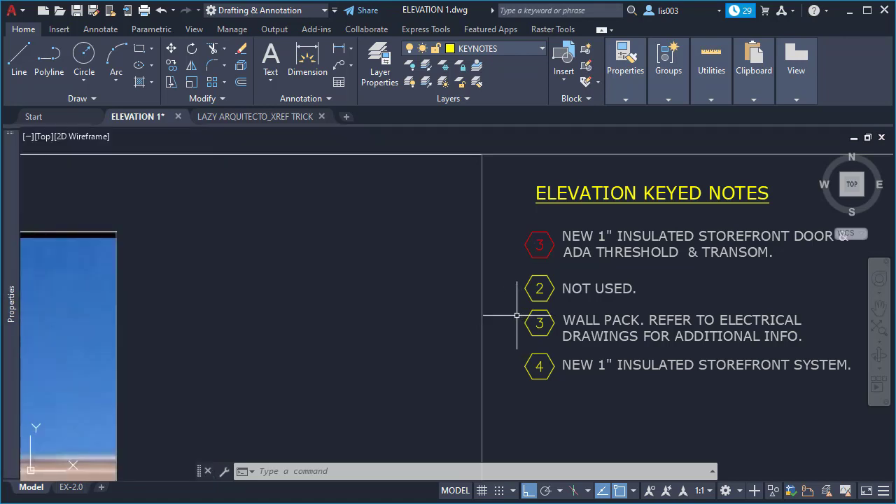
Reselect the now-red first keynote tag.
{"action": "left_click", "coordinate": [516, 222]}
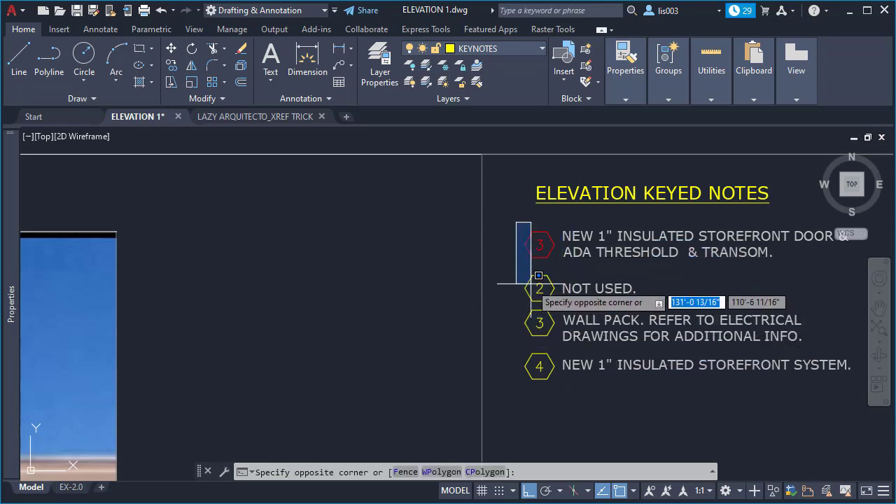
{"action": "key", "text": "Escape"}
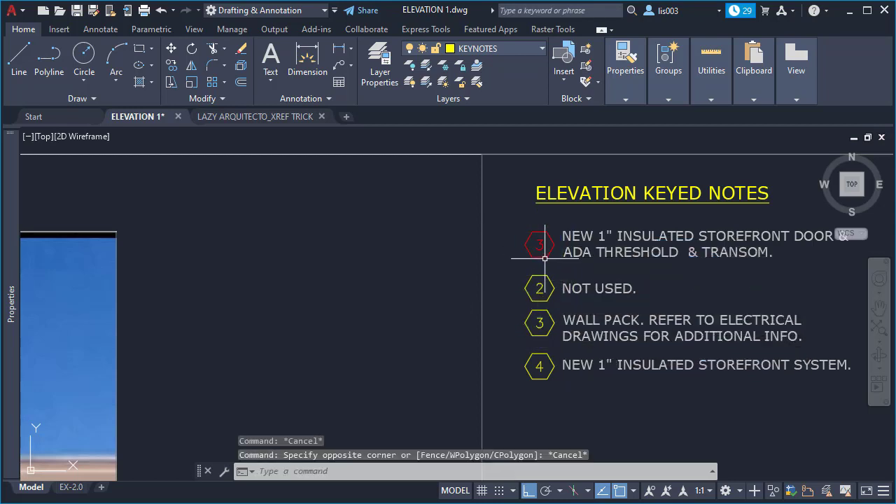
{"action": "left_click", "coordinate": [545, 258]}
Undo the red colour change and open the first keynote tag's block for editing.
{"action": "key", "text": "ctrl+z"}
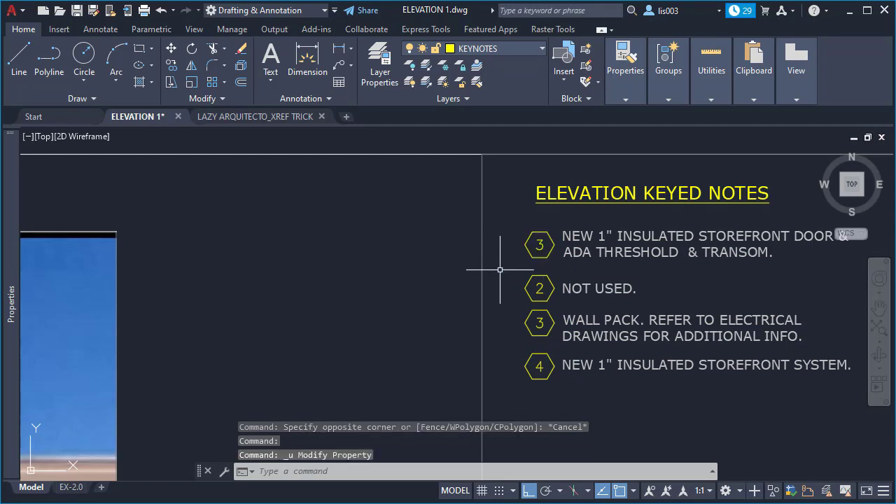
{"action": "left_click", "coordinate": [537, 244]}
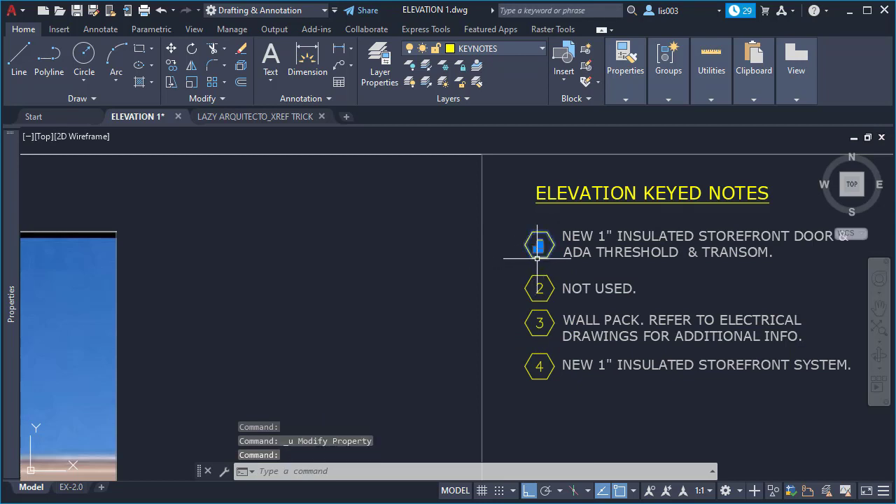
{"action": "right_click", "coordinate": [537, 259]}
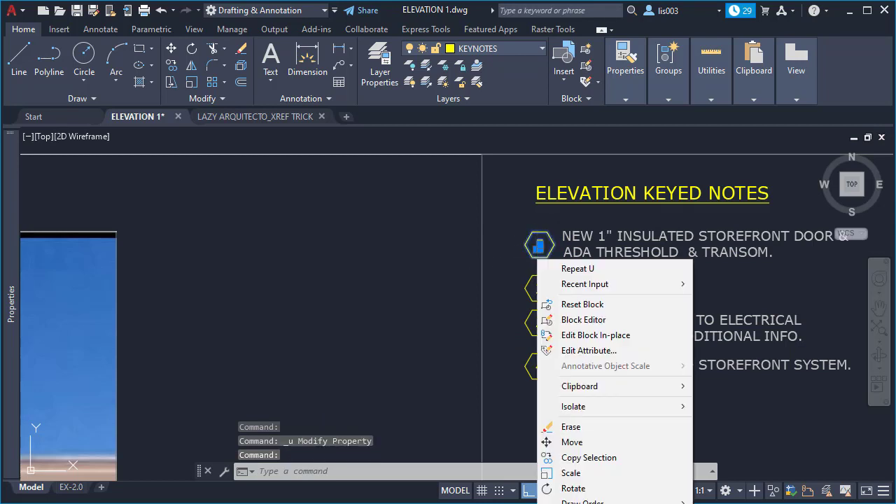
{"action": "left_click", "coordinate": [586, 323]}
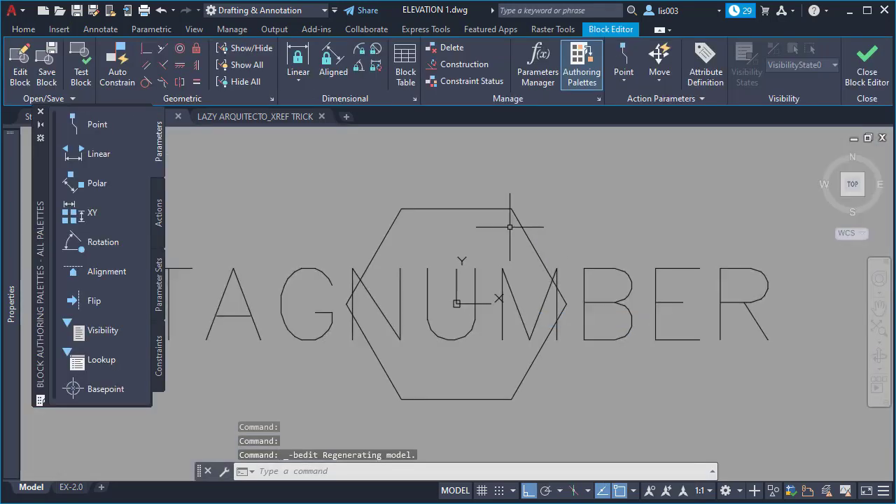
Set the hexagon outline's colour to ByLayer and close the Block Editor.
{"action": "left_click", "coordinate": [510, 226]}
{"action": "left_click", "coordinate": [442, 194]}
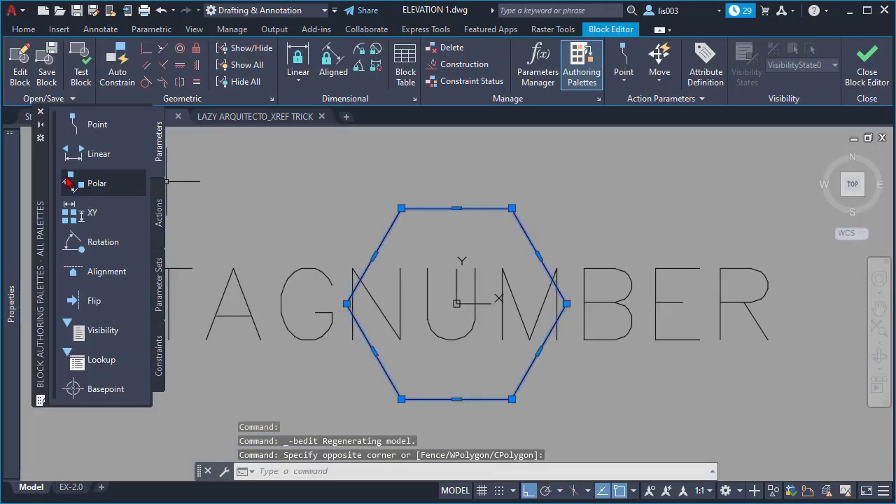
{"action": "mouse_move", "coordinate": [17, 209]}
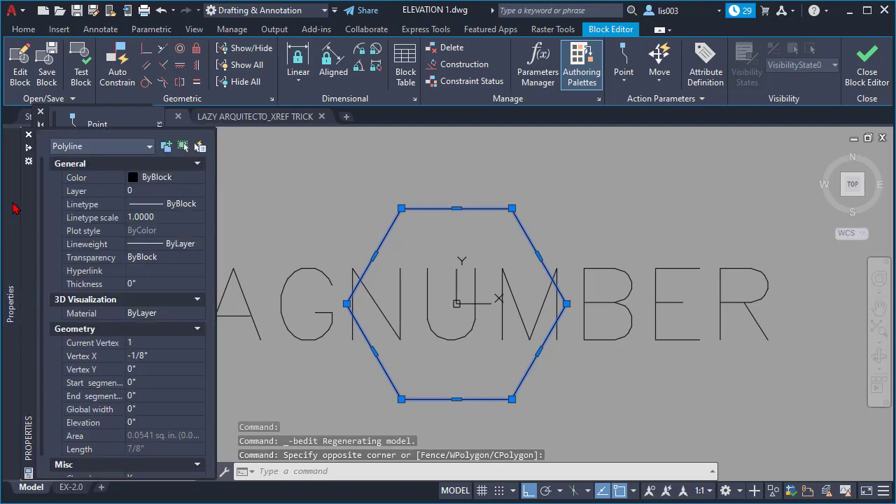
{"action": "left_click", "coordinate": [168, 184]}
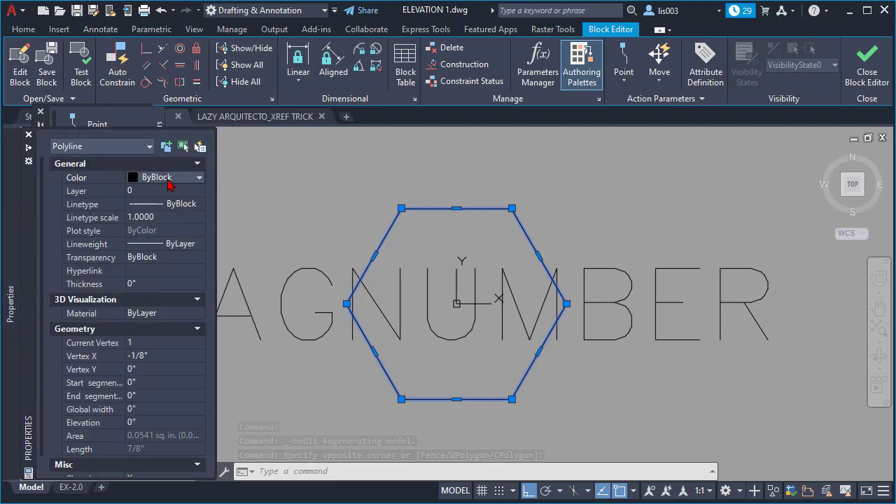
{"action": "left_click", "coordinate": [168, 184]}
{"action": "scroll", "coordinate": [171, 201], "scroll_direction": "up", "scroll_amount": 1}
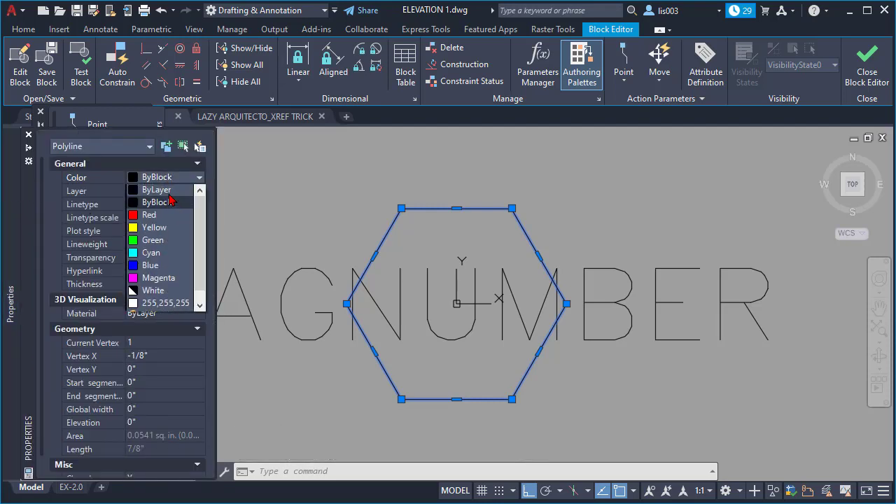
{"action": "left_click", "coordinate": [168, 192]}
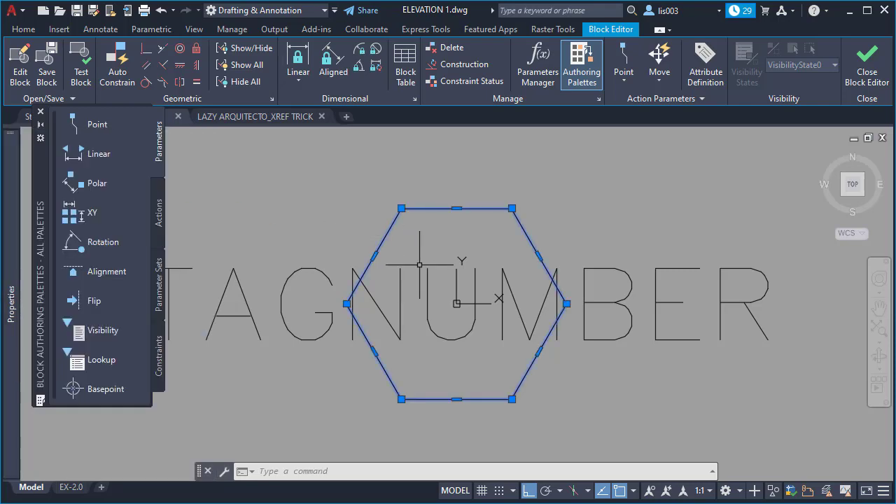
{"action": "left_click", "coordinate": [850, 93]}
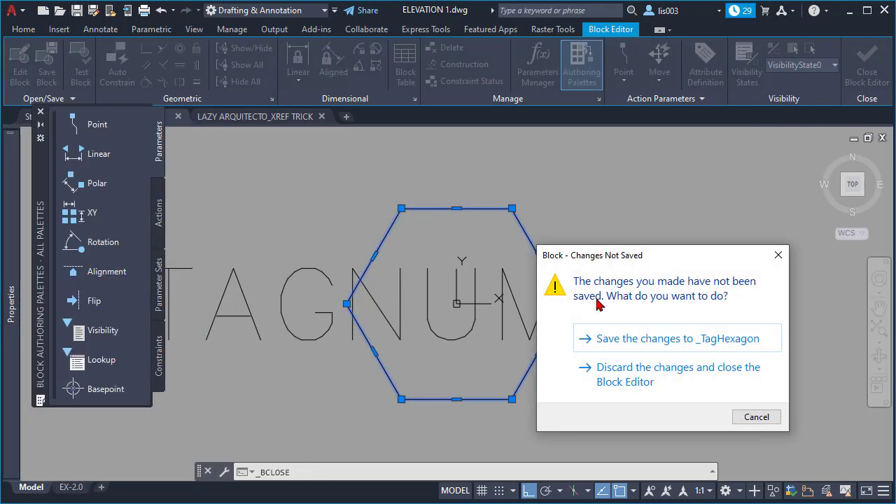
Save the _TagHexagon changes, then set the first keyed-note tag's Color to Red.
{"action": "left_click", "coordinate": [600, 339]}
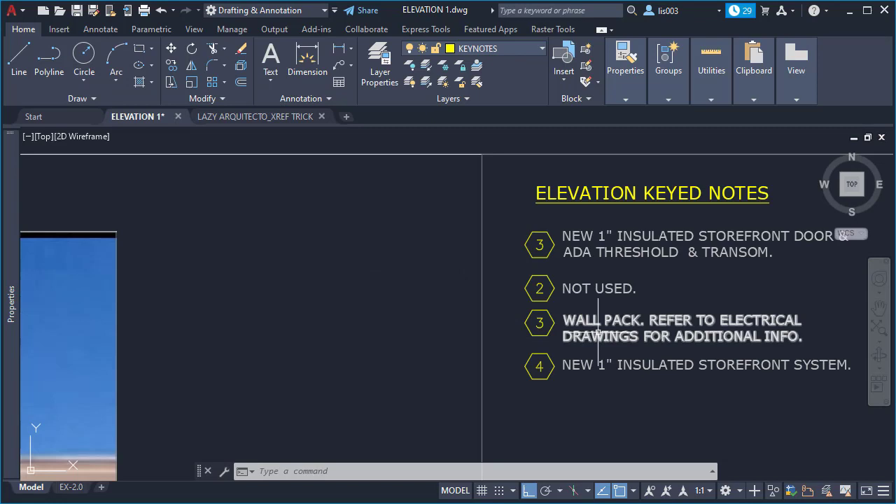
{"action": "left_click", "coordinate": [541, 257]}
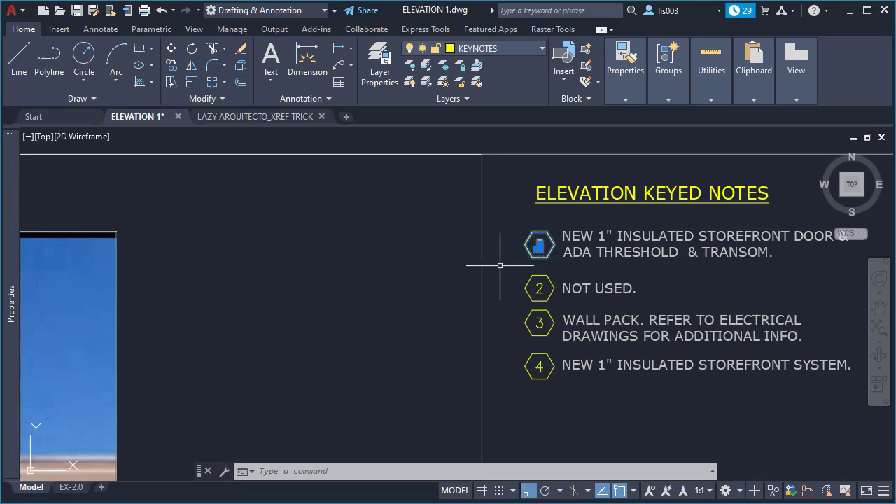
{"action": "mouse_move", "coordinate": [21, 226]}
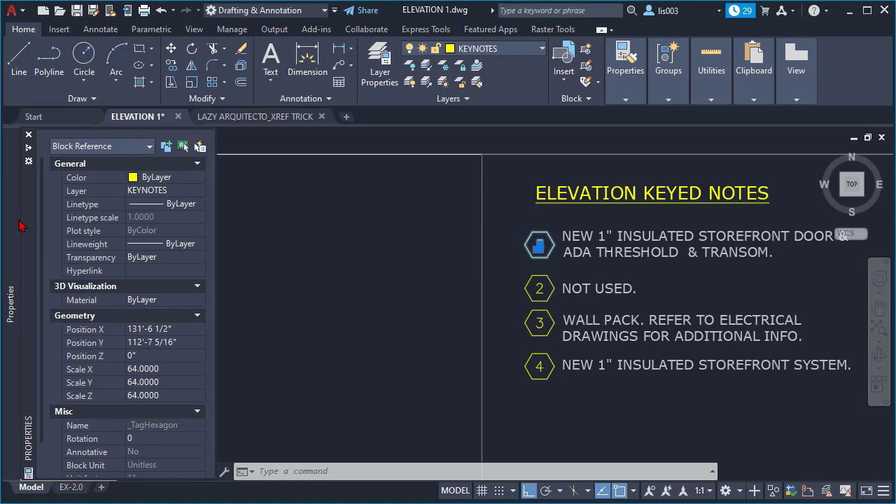
{"action": "left_click", "coordinate": [168, 180]}
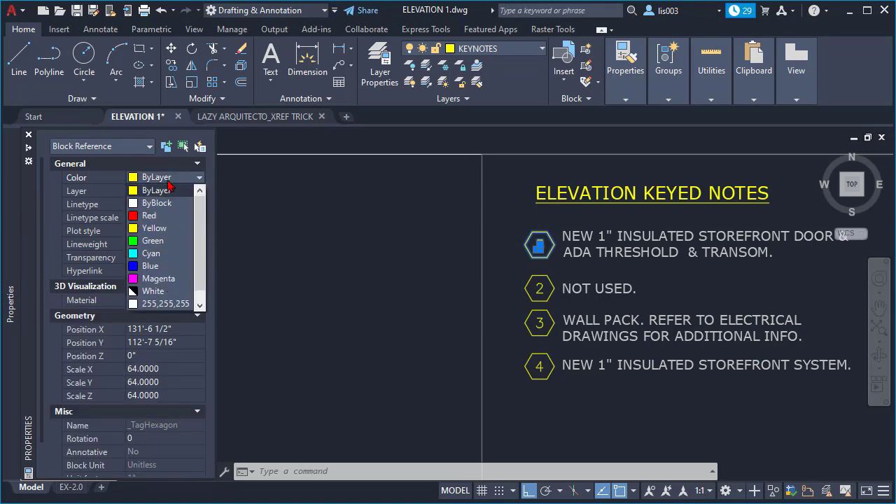
{"action": "left_click", "coordinate": [150, 216]}
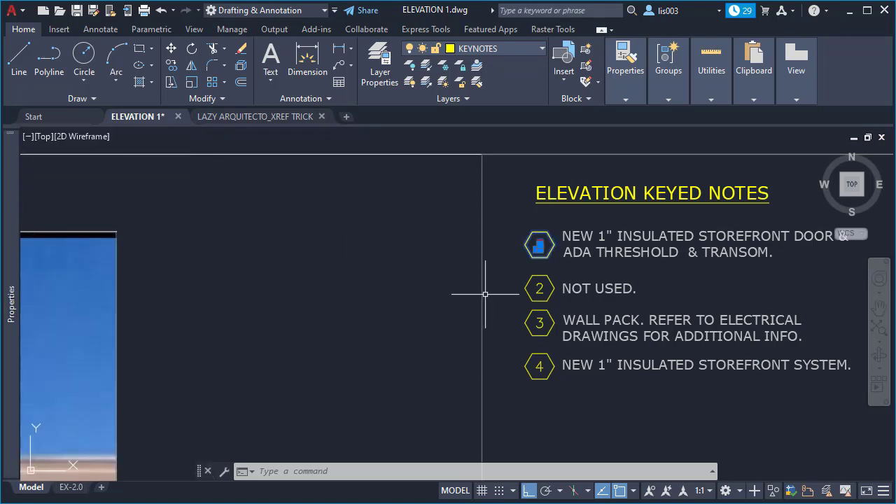
{"action": "key", "text": "Escape"}
{"action": "scroll", "coordinate": [530, 248], "scroll_direction": "up", "scroll_amount": 2}
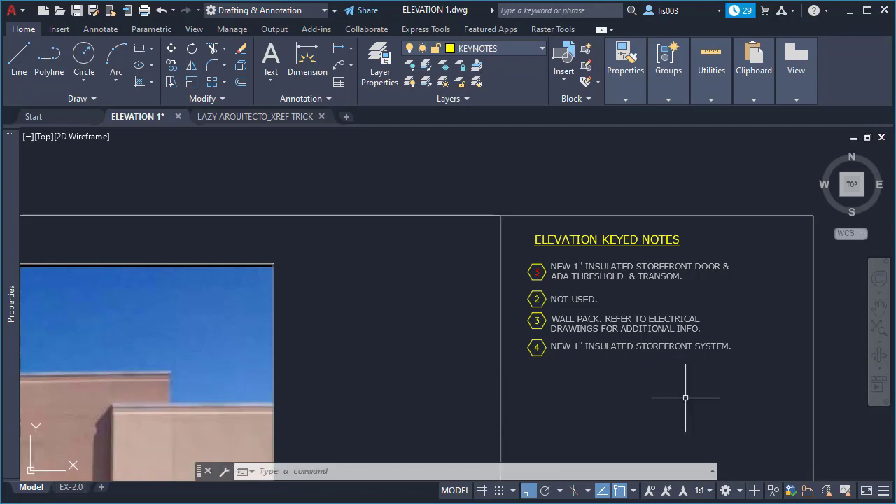
Zoom to extents to show the reference photo, storefront elevation and keynote legend.
{"action": "middle_click", "coordinate": [686, 397]}
{"action": "middle_click", "coordinate": [686, 398]}
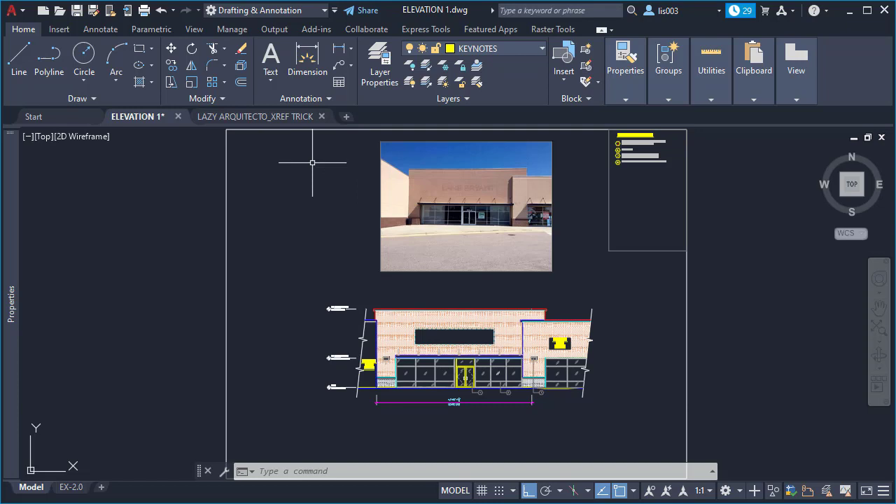
Switch to LAZY ARQUITECTO_XREF TRICK, review the xref floor plan's properties, then open the PAPER layout.
{"action": "left_click", "coordinate": [241, 120]}
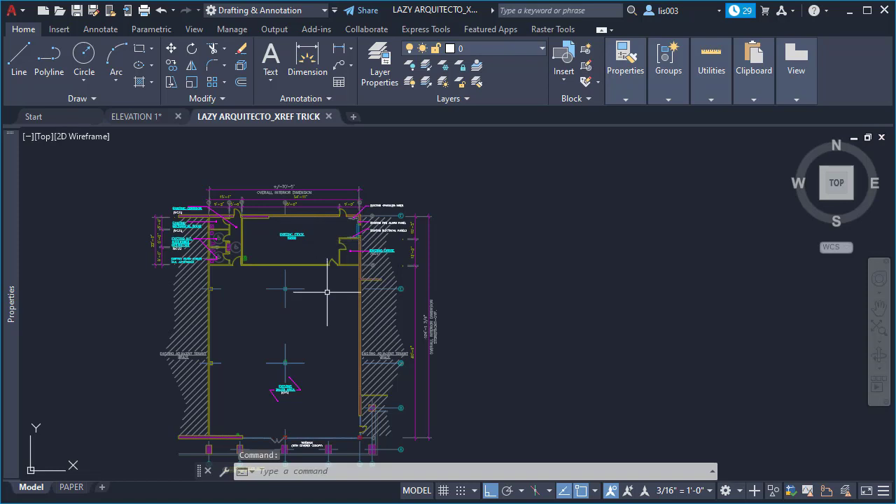
{"action": "middle_click_drag", "start_coordinate": [323, 293], "coordinate": [482, 277]}
{"action": "left_click", "coordinate": [360, 272]}
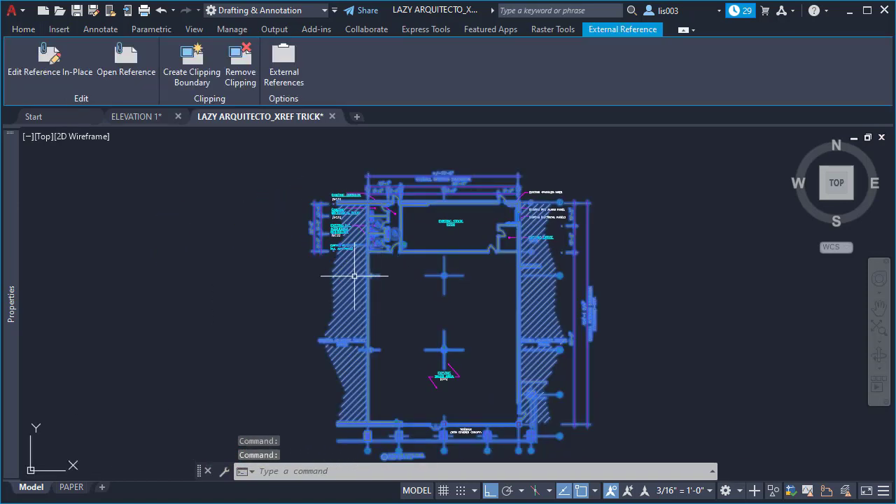
{"action": "mouse_move", "coordinate": [11, 294]}
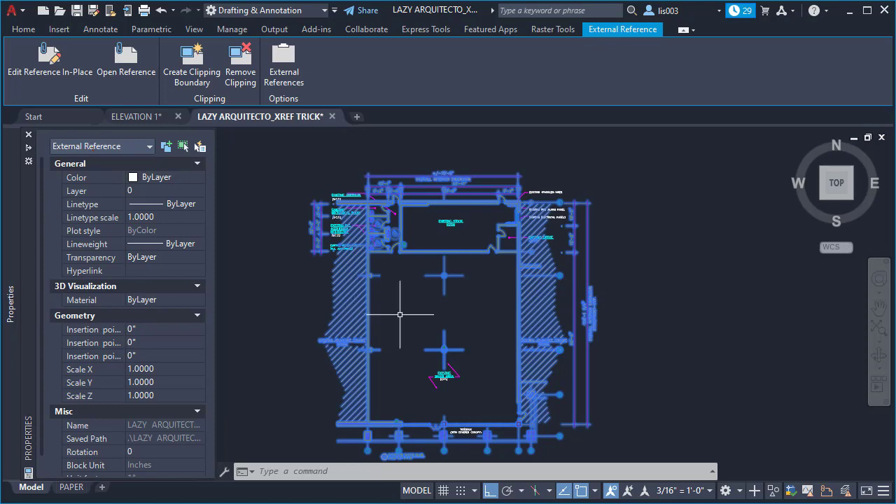
{"action": "key", "text": "Escape"}
{"action": "left_click", "coordinate": [71, 487]}
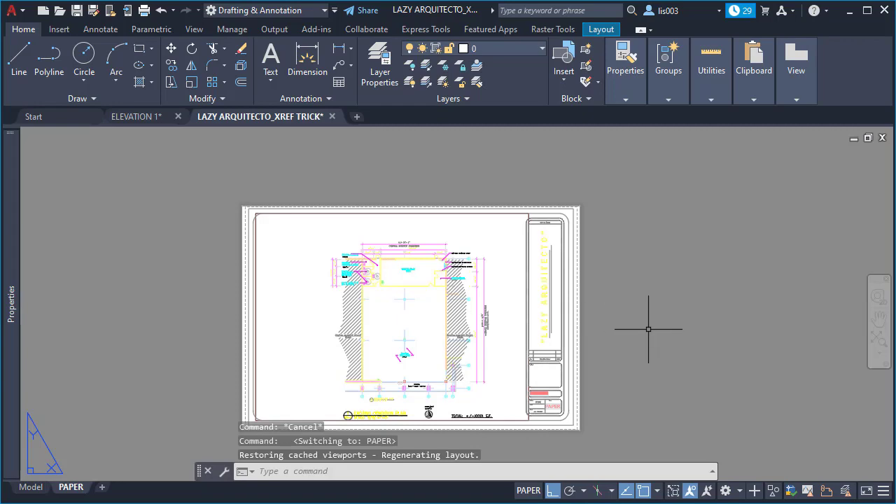
{"action": "type", "text": "PRE"}
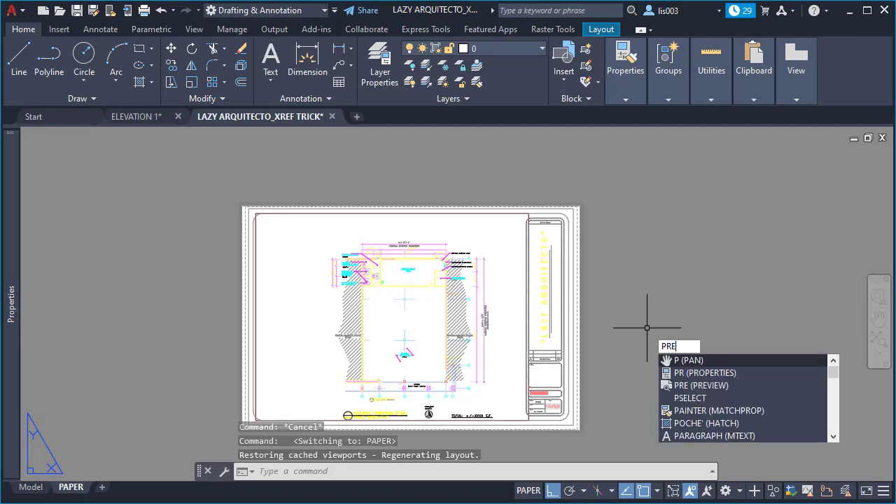
{"action": "key", "text": "Return"}
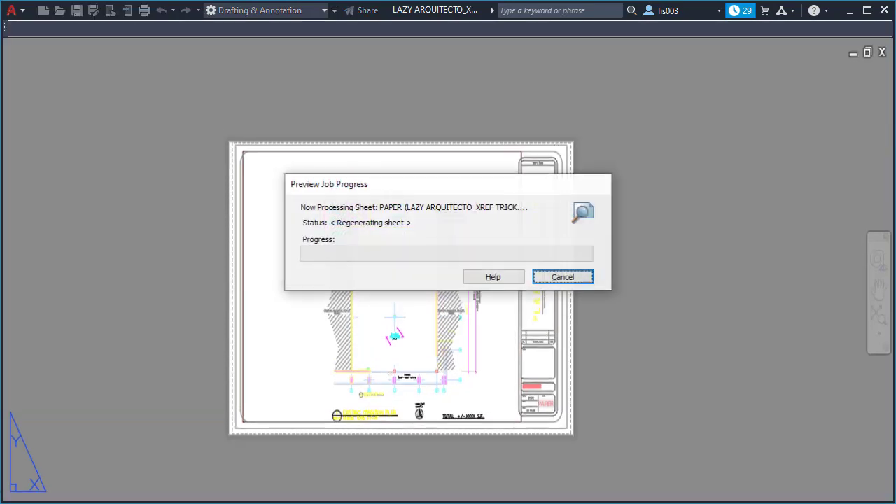
{"action": "scroll", "coordinate": [347, 210], "scroll_direction": "up", "scroll_amount": 4}
{"action": "scroll", "coordinate": [336, 177], "scroll_direction": "up", "scroll_amount": 2}
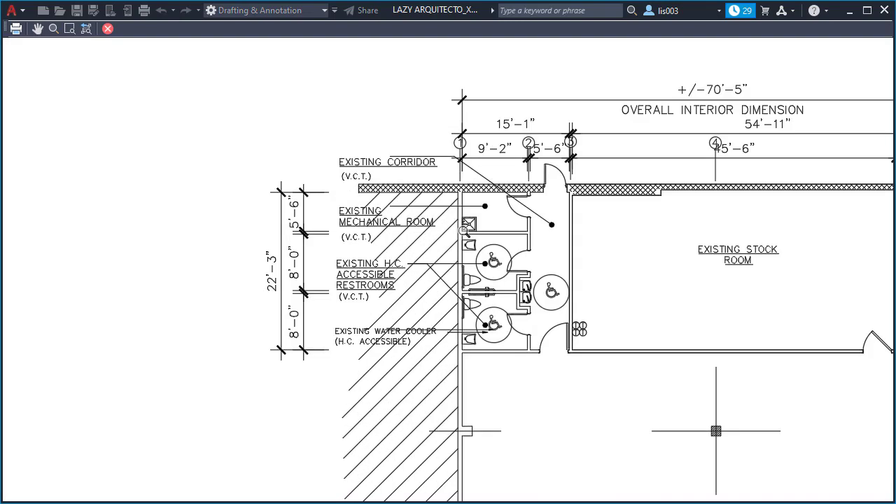
{"action": "scroll", "coordinate": [462, 287], "scroll_direction": "up", "scroll_amount": 3}
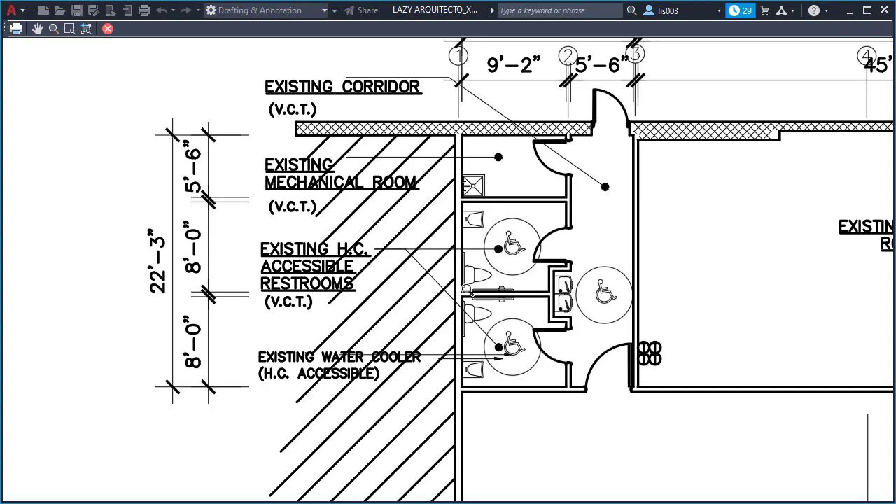
{"action": "scroll", "coordinate": [356, 258], "scroll_direction": "down", "scroll_amount": 2}
{"action": "scroll", "coordinate": [377, 269], "scroll_direction": "up", "scroll_amount": 2}
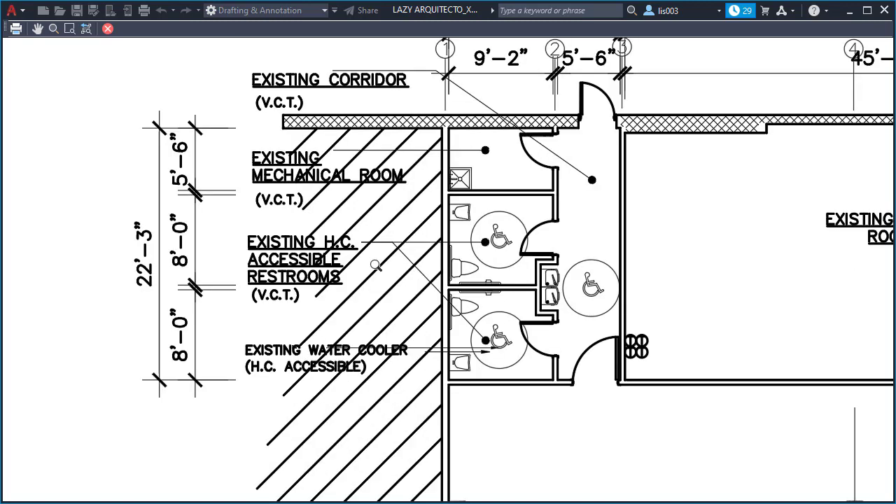
{"action": "scroll", "coordinate": [279, 224], "scroll_direction": "down", "scroll_amount": 3}
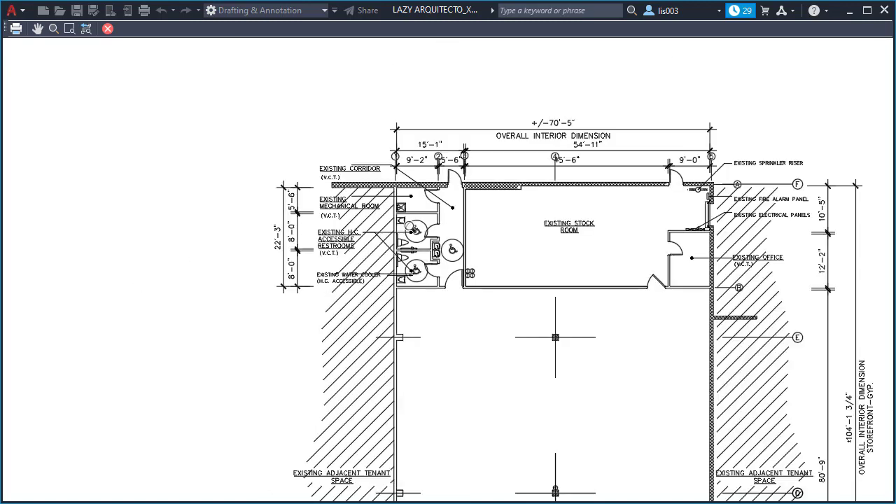
{"action": "key", "text": "Escape"}
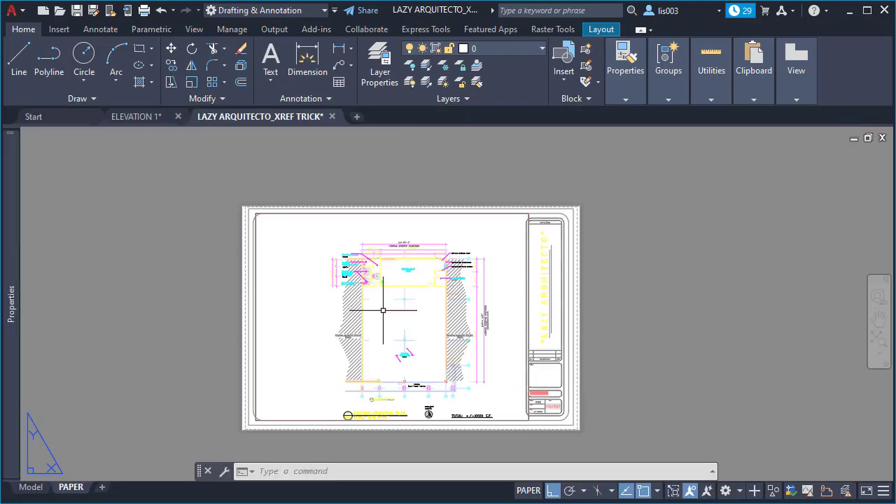
Return to Model space and open the Layer Properties Manager with LA.
{"action": "left_click", "coordinate": [30, 487]}
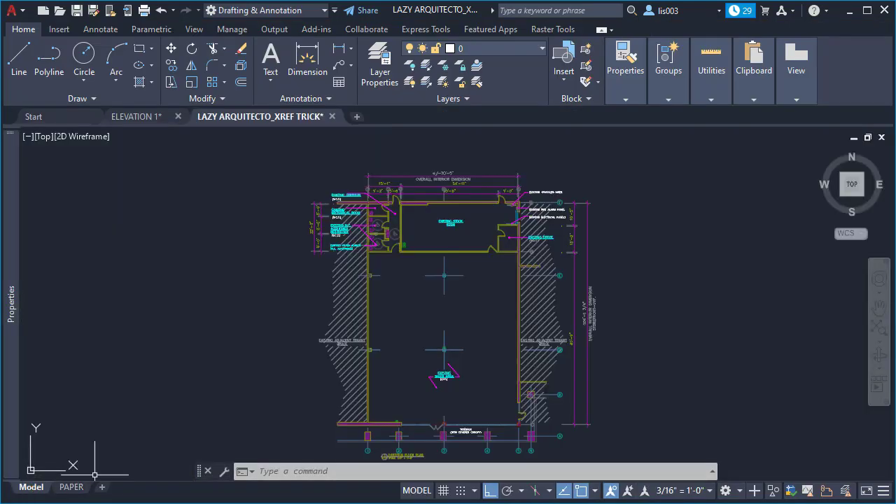
{"action": "scroll", "coordinate": [369, 273], "scroll_direction": "up", "scroll_amount": 2}
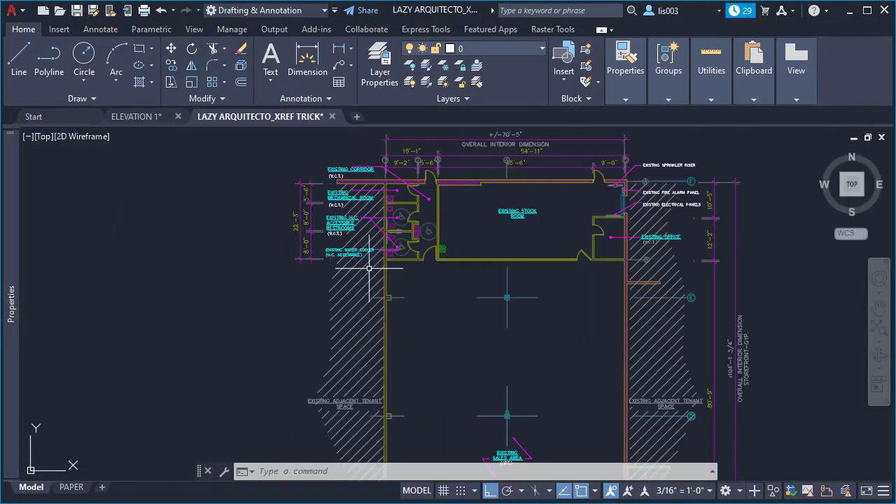
{"action": "middle_click_drag", "start_coordinate": [416, 322], "coordinate": [411, 337]}
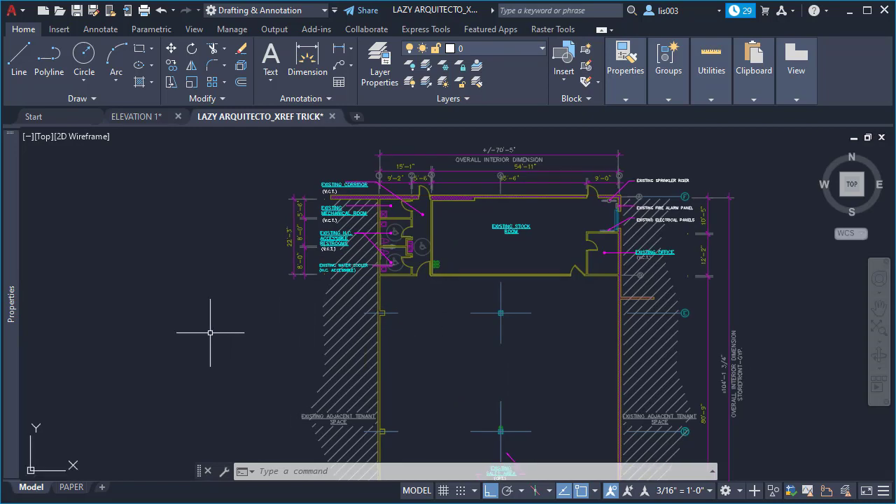
{"action": "type", "text": "LA"}
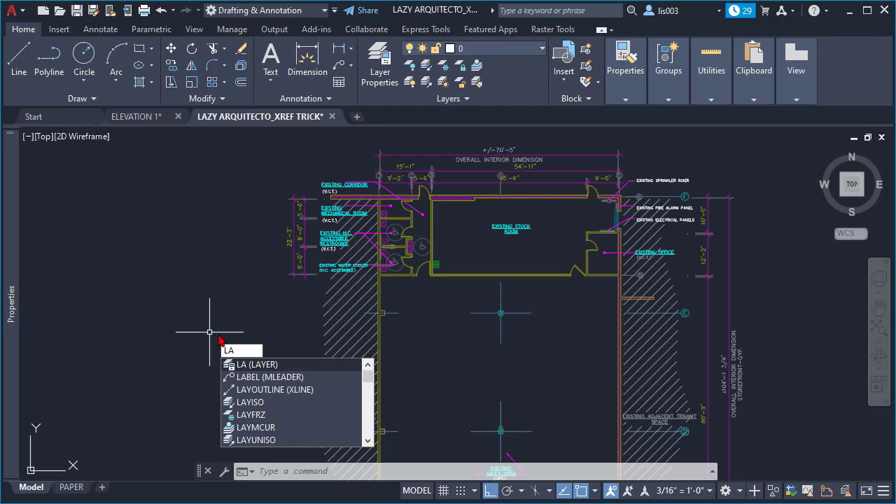
{"action": "left_click", "coordinate": [252, 362]}
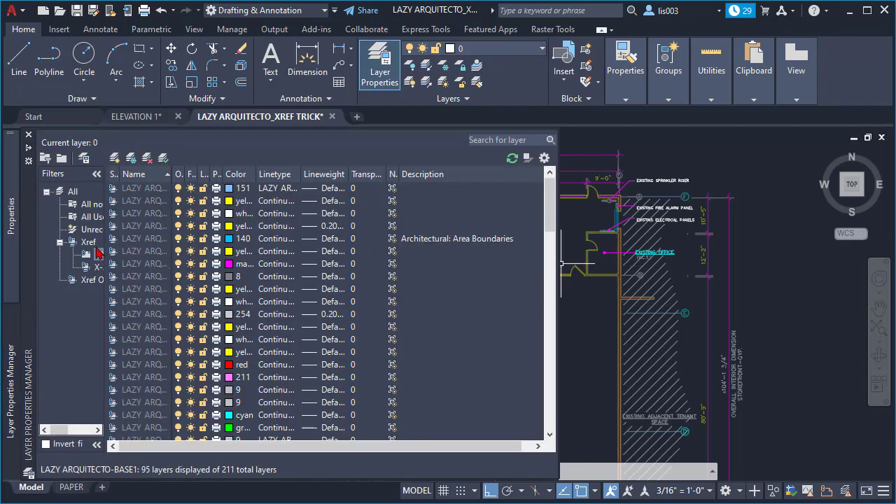
Filter the layers to the LAZY ARQUITECTO-BASE1 xref and select all 95 of them.
{"action": "left_click", "coordinate": [60, 243]}
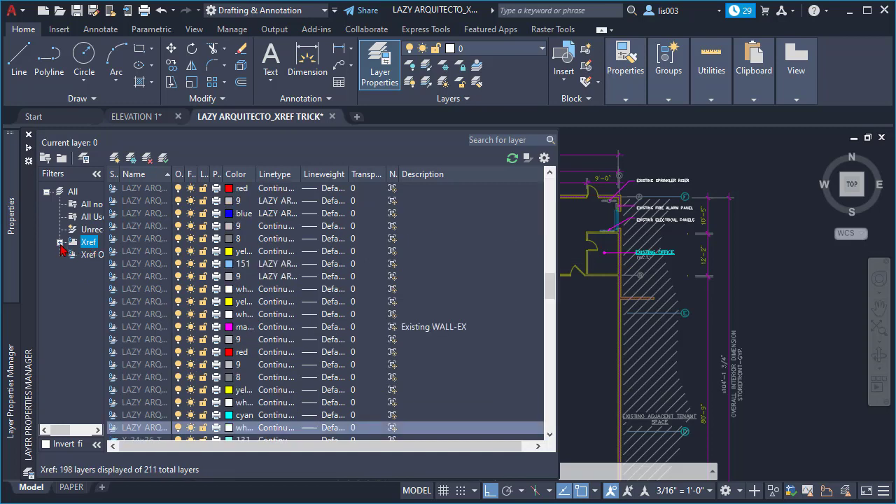
{"action": "left_click", "coordinate": [61, 243]}
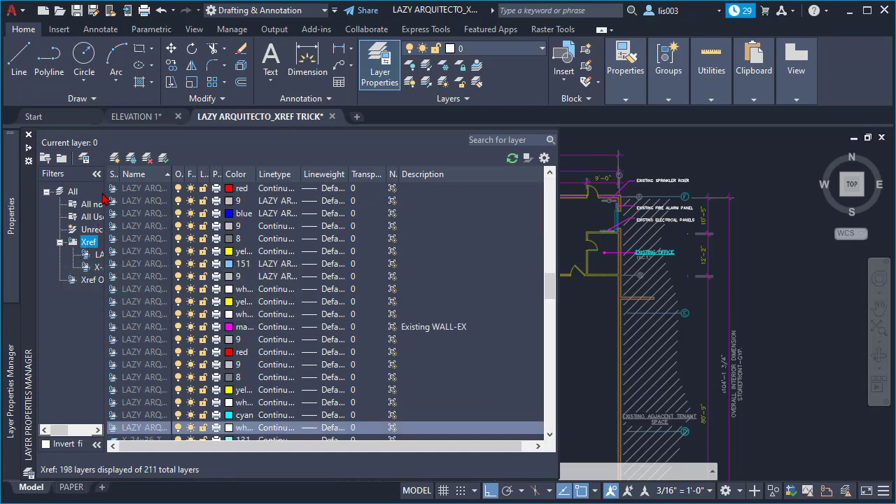
{"action": "left_click_drag", "start_coordinate": [104, 168], "coordinate": [196, 182]}
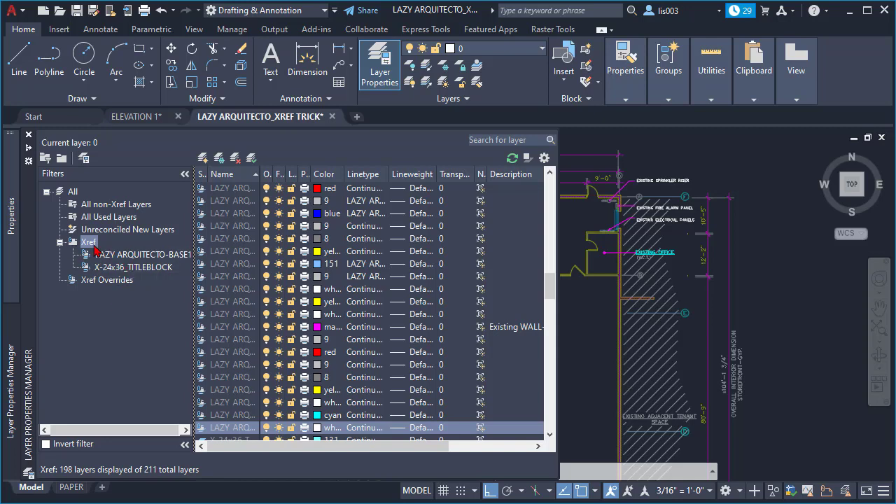
{"action": "left_click", "coordinate": [128, 261]}
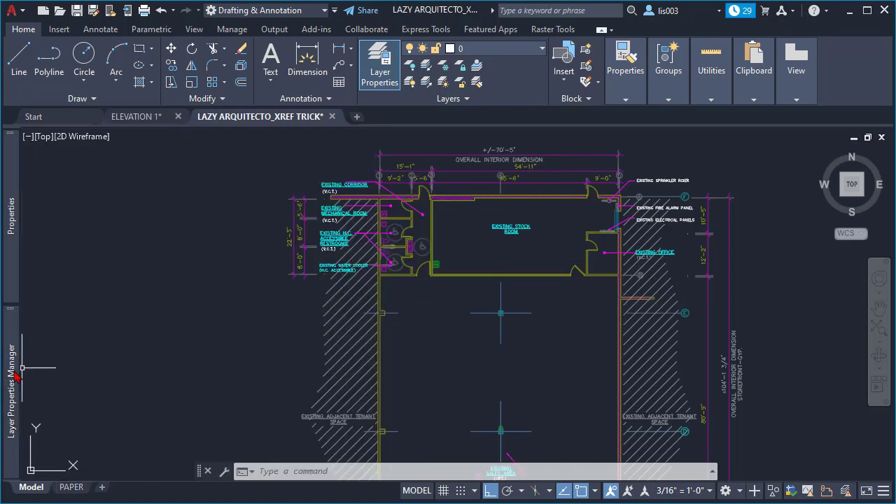
{"action": "mouse_move", "coordinate": [11, 371]}
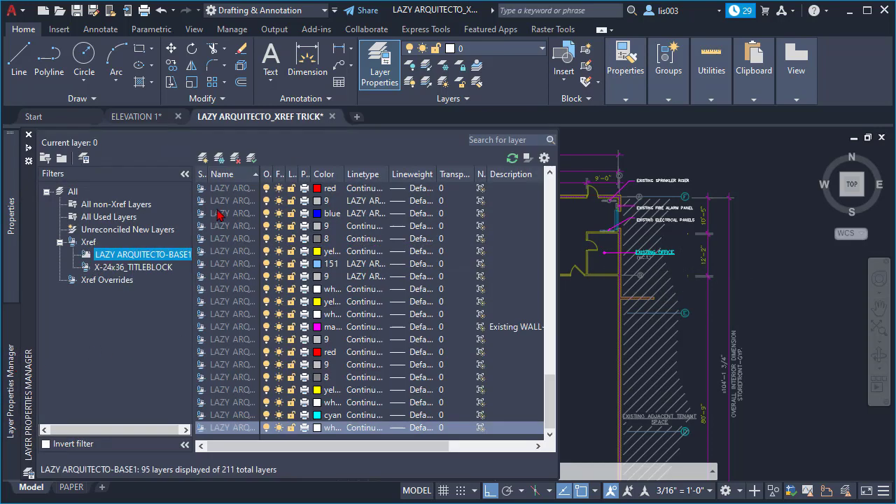
{"action": "scroll", "coordinate": [231, 224], "scroll_direction": "up", "scroll_amount": 20}
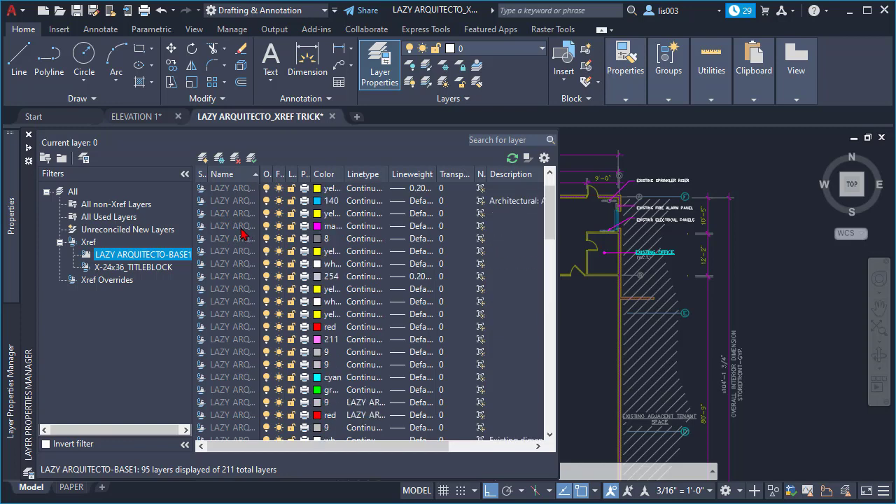
{"action": "scroll", "coordinate": [243, 233], "scroll_direction": "up", "scroll_amount": 1}
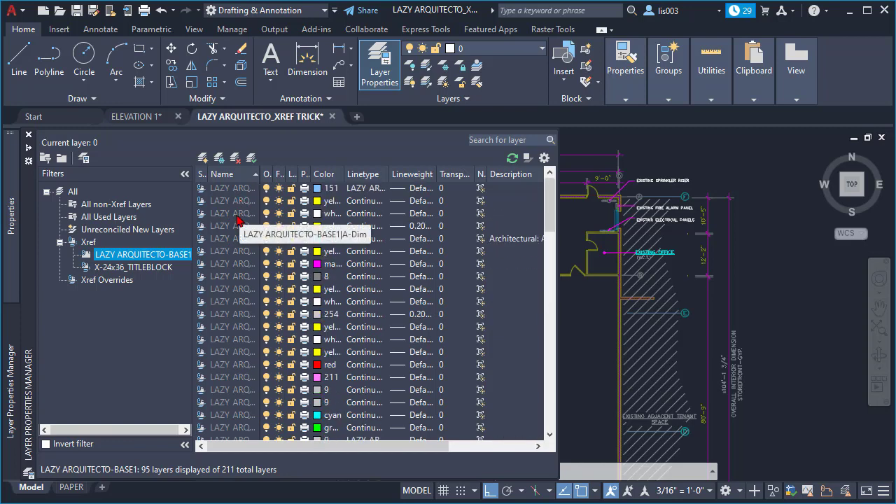
{"action": "left_click", "coordinate": [241, 254]}
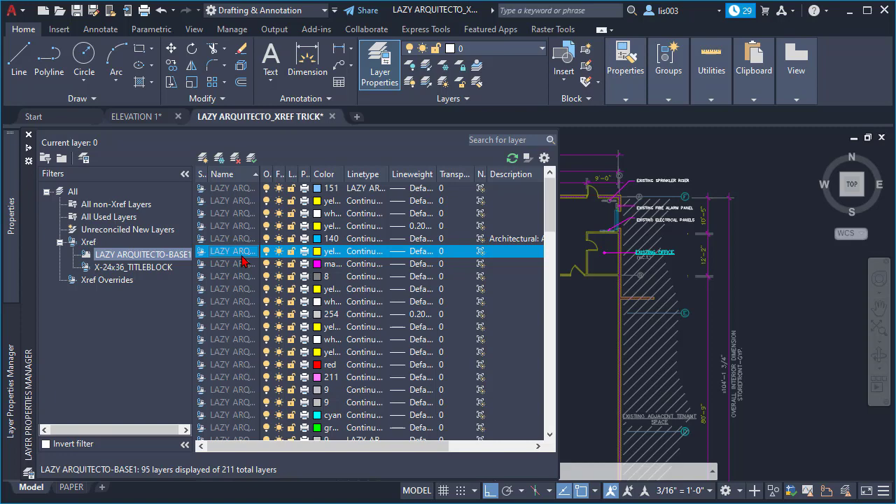
{"action": "key", "text": "ctrl+a"}
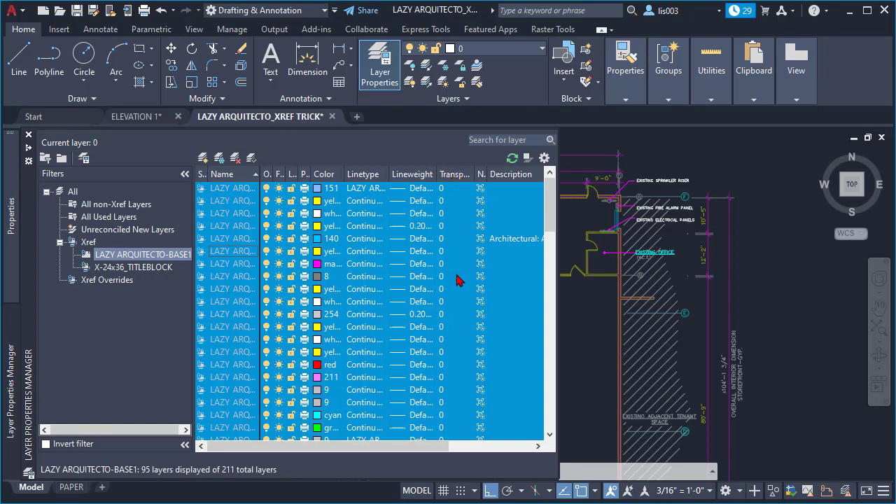
Set the transparency of all selected LAZY ARQUITECTO-BASE1 layers to 60.
{"action": "left_click", "coordinate": [443, 321]}
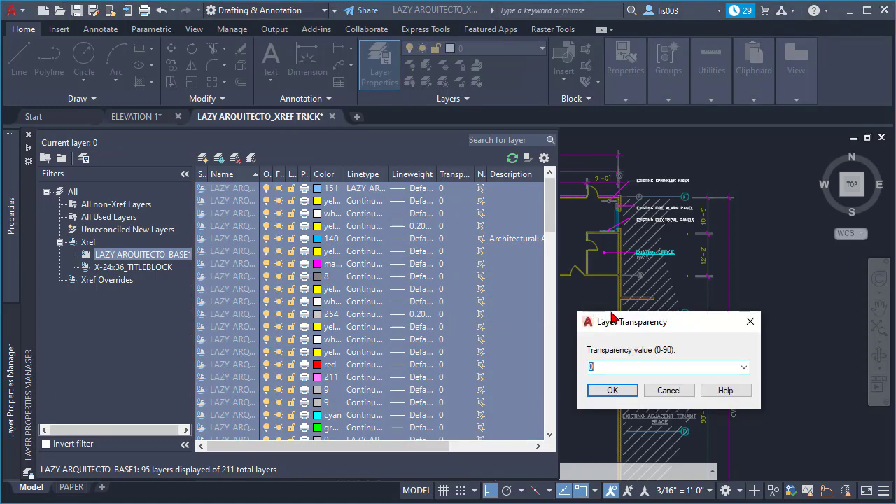
{"action": "left_click_drag", "start_coordinate": [611, 317], "coordinate": [400, 235]}
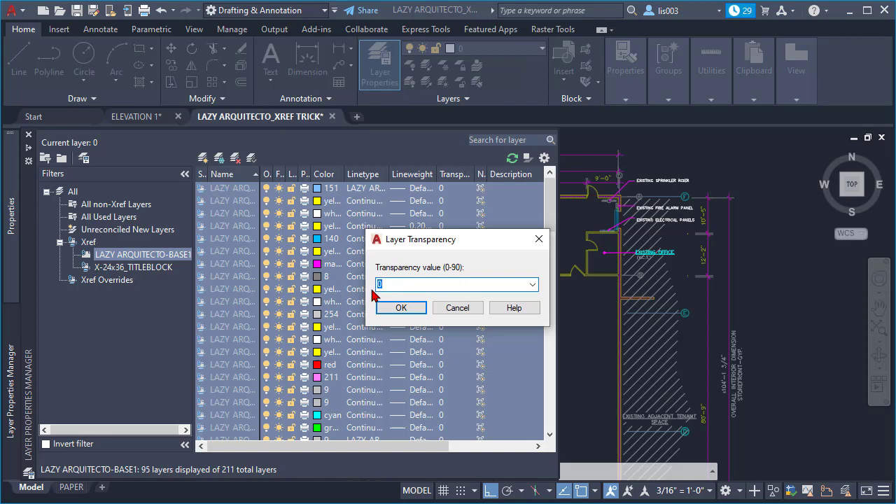
{"action": "type", "text": "60"}
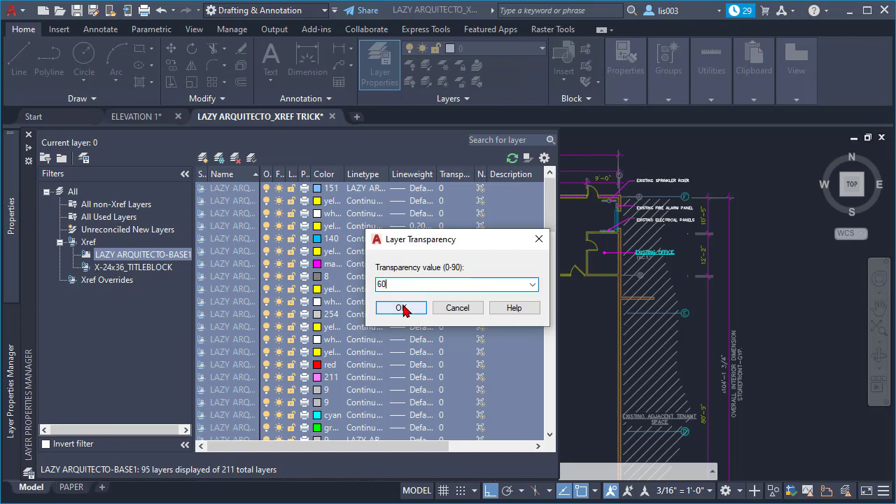
{"action": "left_click", "coordinate": [402, 310]}
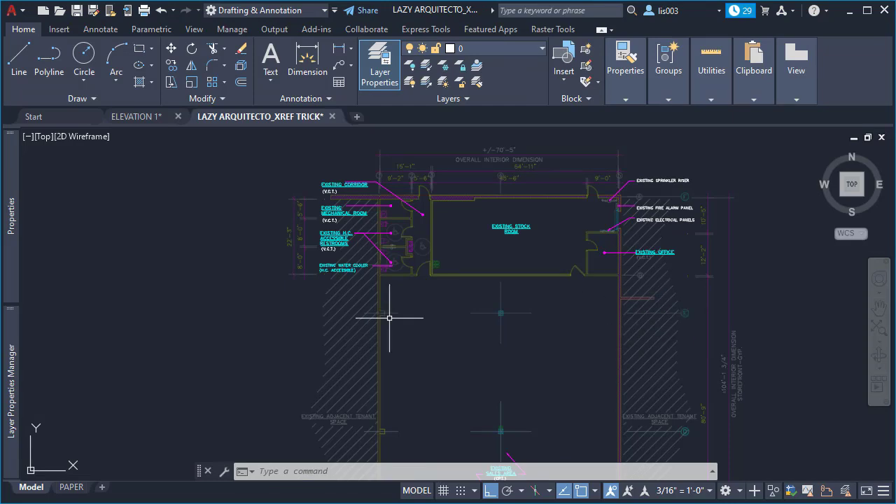
Zoom over the faded floor plan in Model space, then switch to the PAPER layout.
{"action": "scroll", "coordinate": [301, 198], "scroll_direction": "up", "scroll_amount": 2}
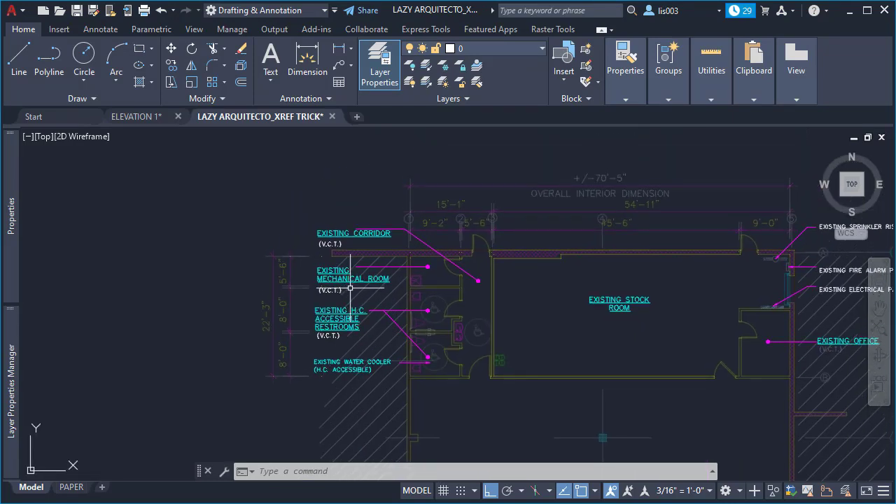
{"action": "scroll", "coordinate": [434, 250], "scroll_direction": "up", "scroll_amount": 3}
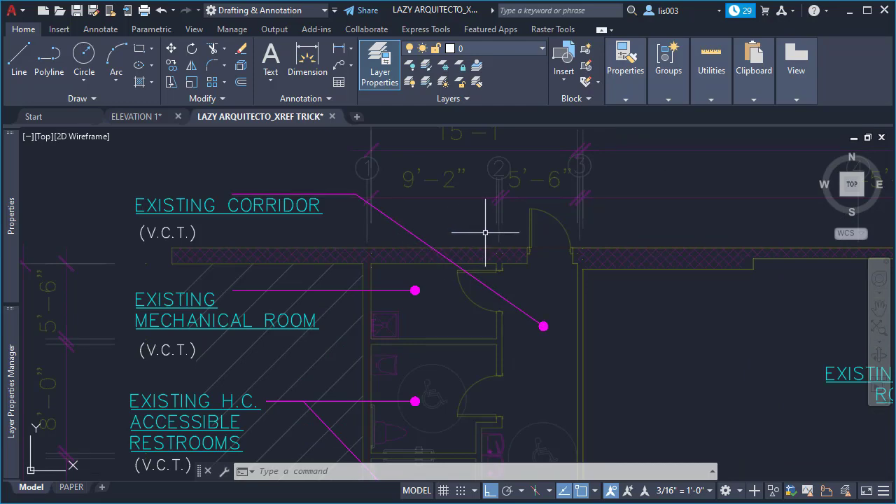
{"action": "scroll", "coordinate": [467, 231], "scroll_direction": "down", "scroll_amount": 3}
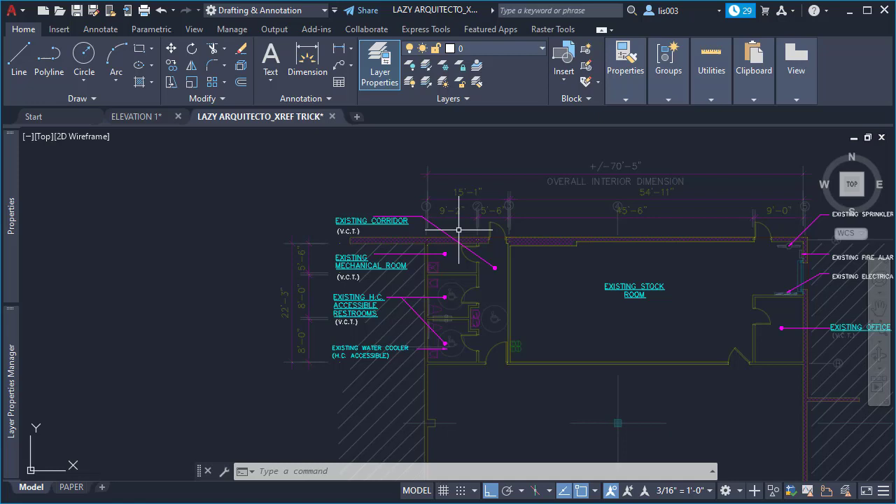
{"action": "scroll", "coordinate": [459, 230], "scroll_direction": "down", "scroll_amount": 2}
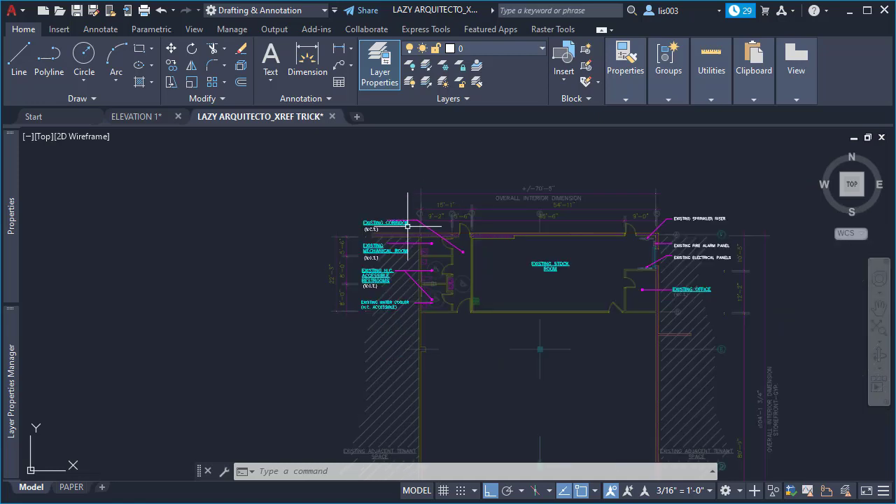
{"action": "left_click", "coordinate": [70, 487]}
{"action": "scroll", "coordinate": [337, 298], "scroll_direction": "up", "scroll_amount": 2}
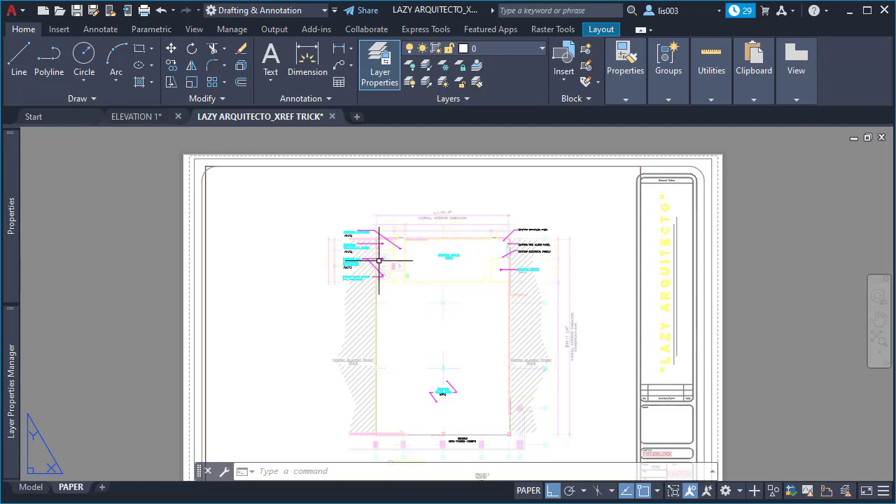
Switch off Plot transparency in the PAPER layout's page setup.
{"action": "right_click", "coordinate": [74, 489]}
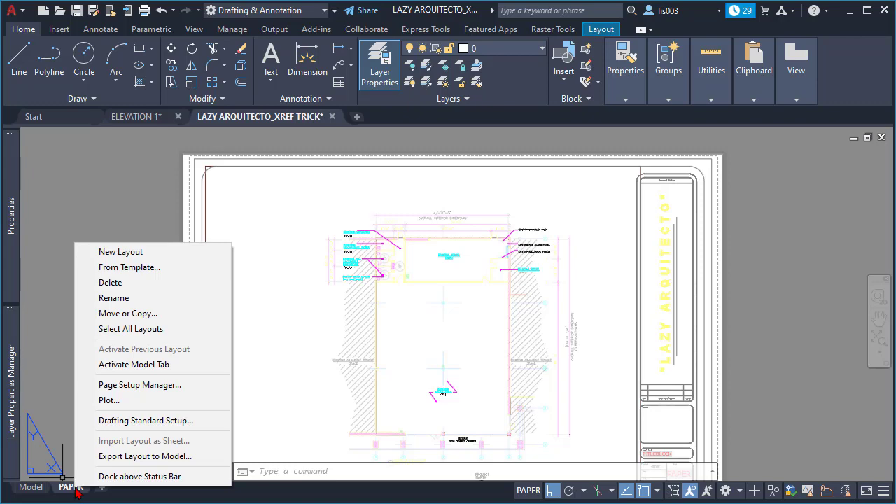
{"action": "left_click", "coordinate": [133, 387]}
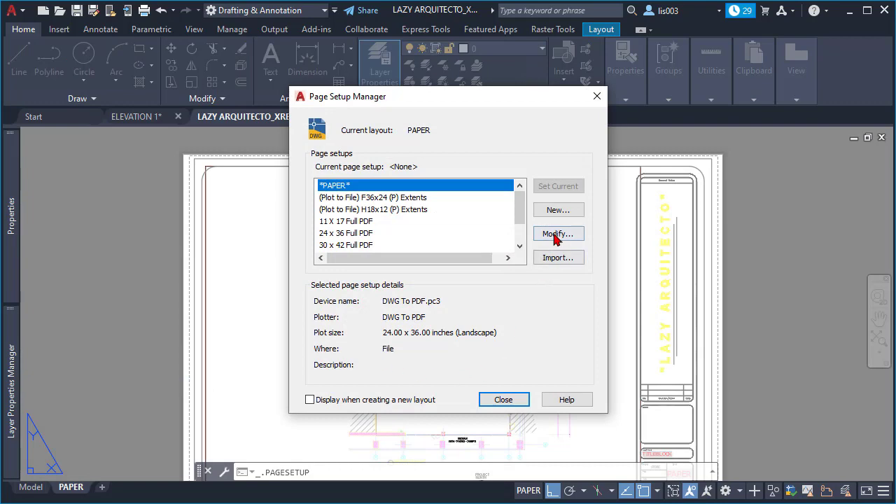
{"action": "left_click", "coordinate": [555, 235]}
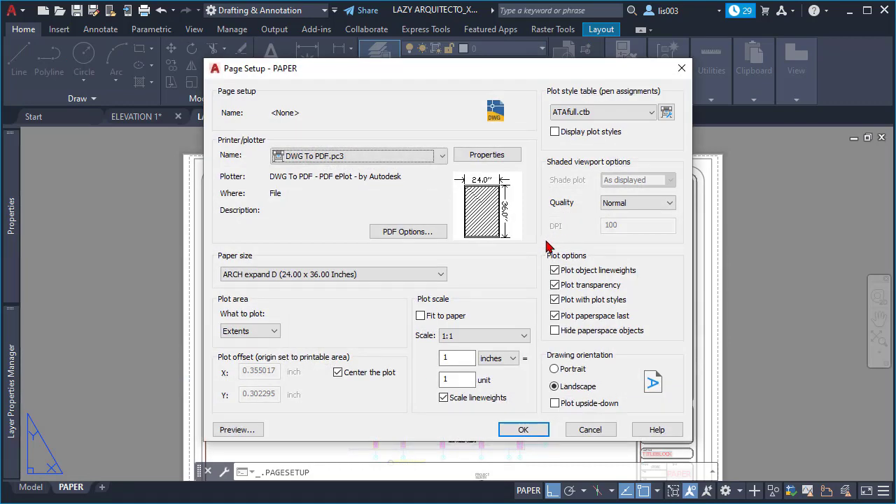
{"action": "left_click", "coordinate": [570, 289]}
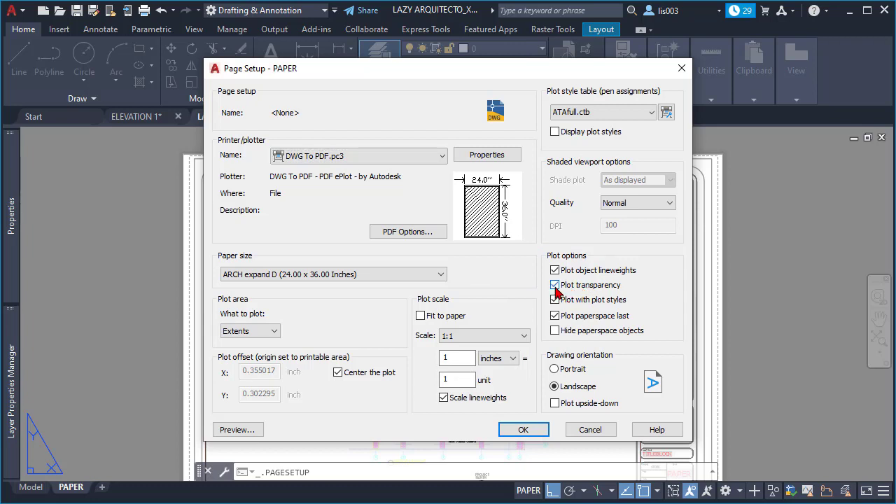
{"action": "left_click", "coordinate": [527, 429]}
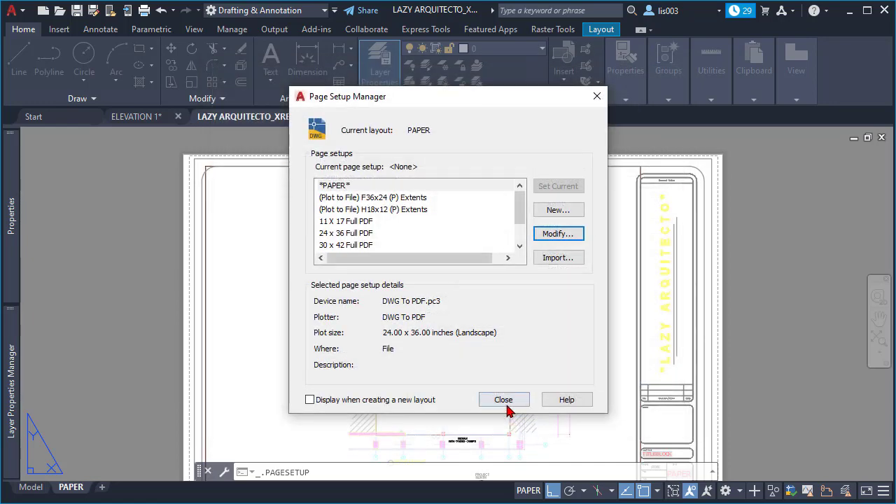
{"action": "left_click", "coordinate": [504, 408]}
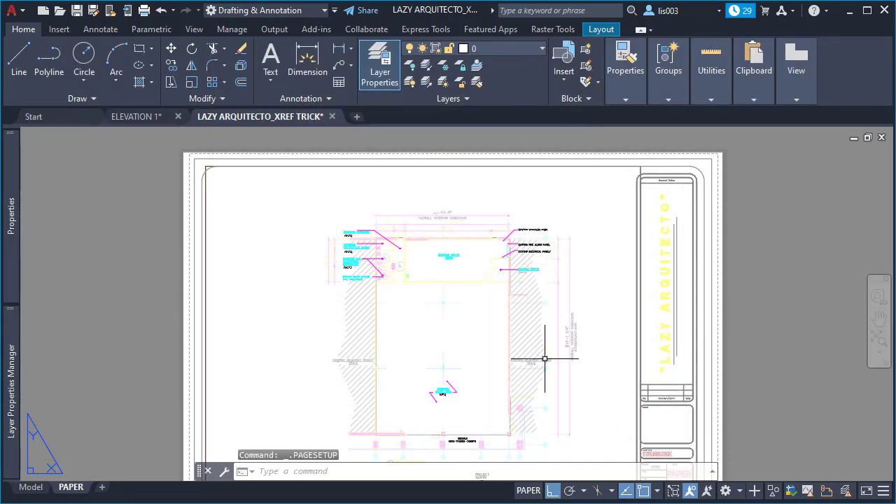
Run PREVIEW on the PAPER layout, zoom in and out to inspect it, then exit the preview.
{"action": "type", "text": "PRE"}
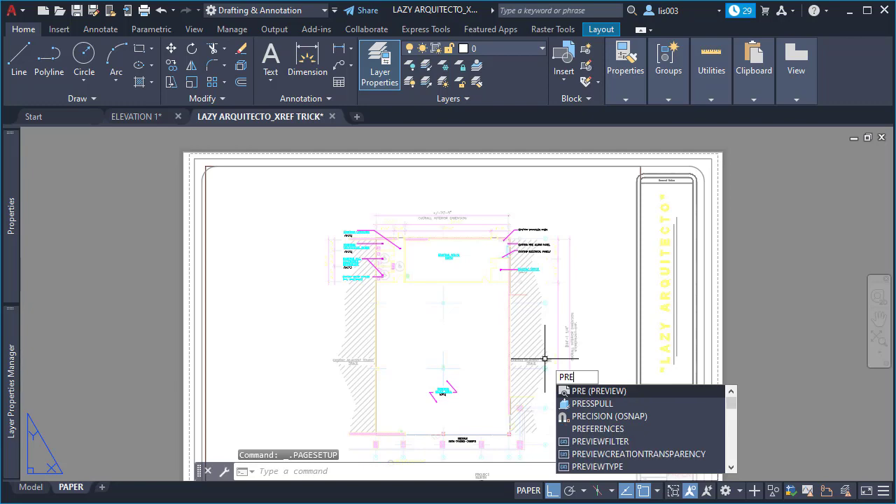
{"action": "key", "text": "Return"}
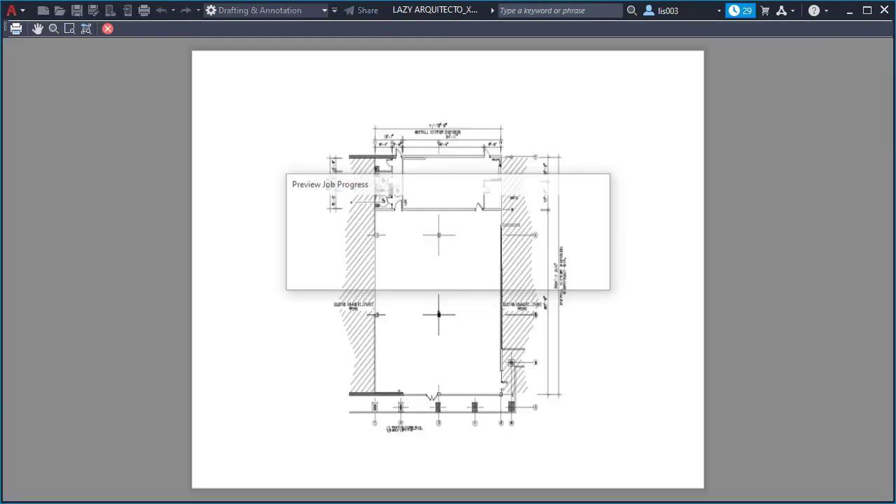
{"action": "scroll", "coordinate": [370, 221], "scroll_direction": "up", "scroll_amount": 4}
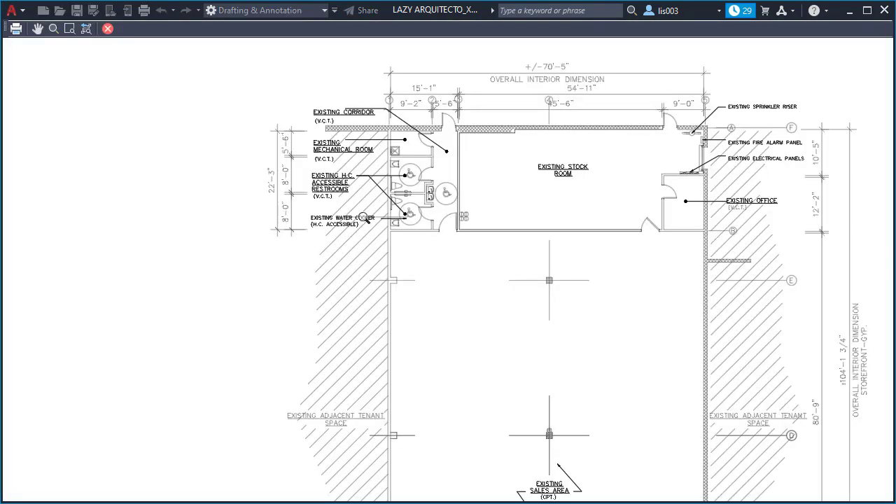
{"action": "scroll", "coordinate": [371, 222], "scroll_direction": "down", "scroll_amount": 2}
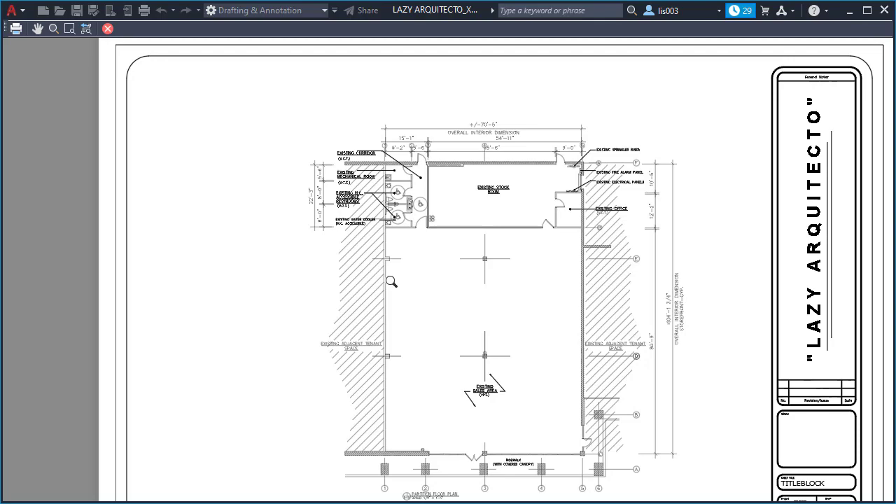
{"action": "key", "text": "Escape"}
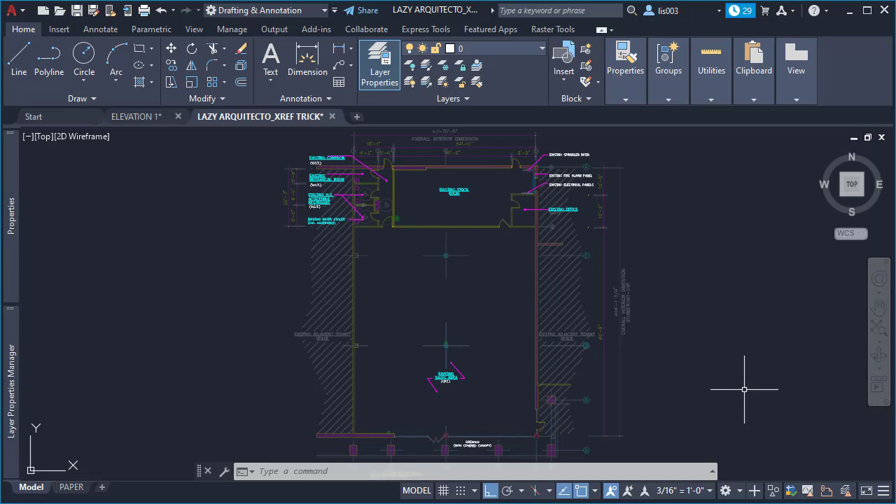
Pan the floor plan, then switch to the ELEVATION 1 drawing.
{"action": "middle_click_drag", "start_coordinate": [474, 387], "coordinate": [532, 391]}
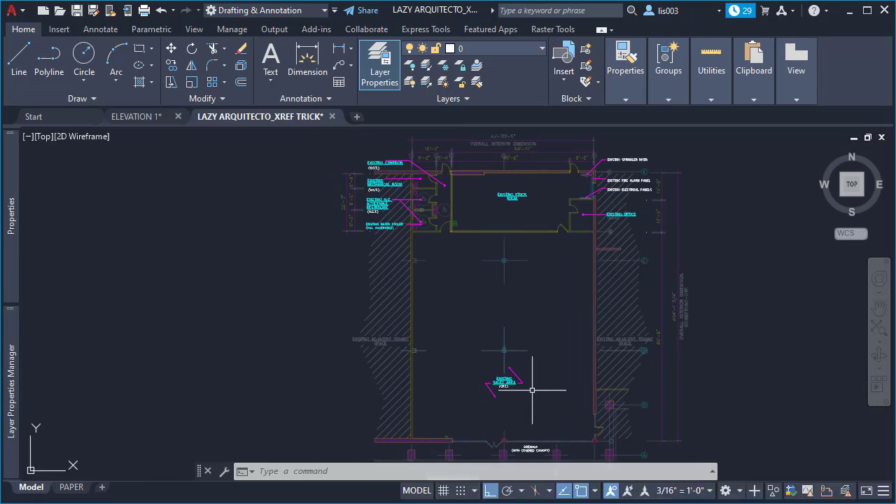
{"action": "middle_click_drag", "start_coordinate": [530, 270], "coordinate": [509, 279]}
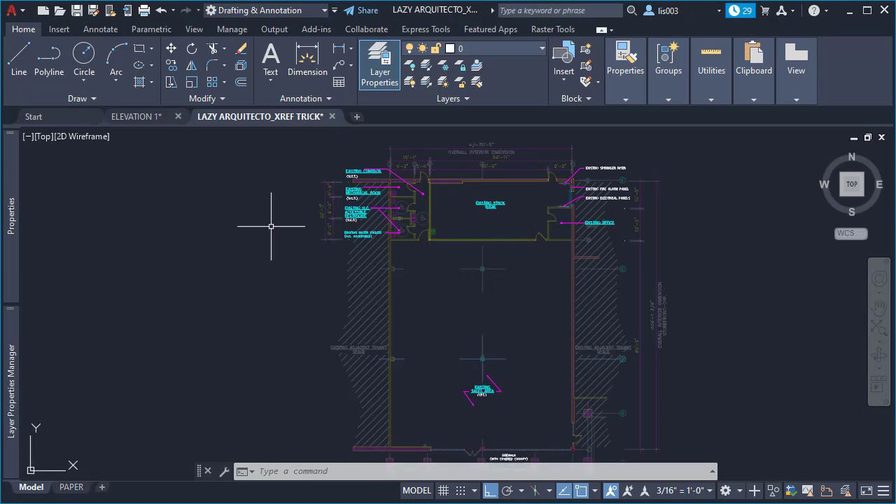
{"action": "left_click", "coordinate": [153, 119]}
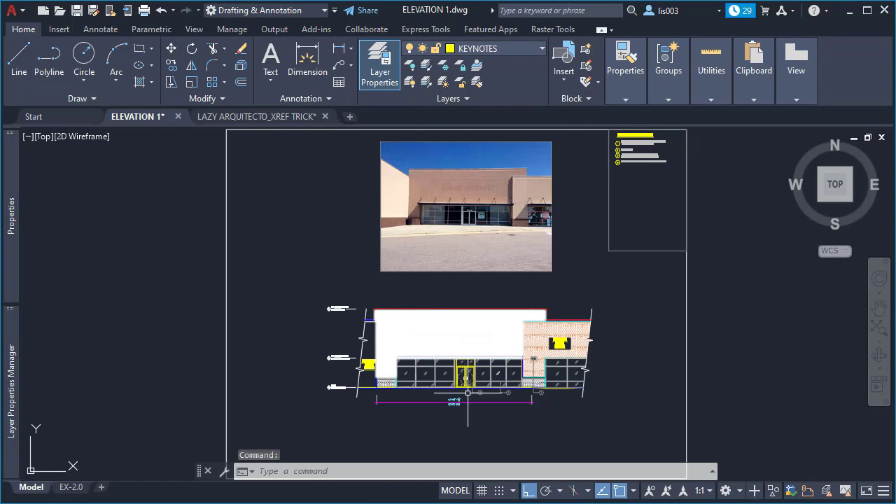
Select the left ADJACENT SPACE (N.I.C.) note and expand the Properties palette showing ByLayer on EX-RMNM.
{"action": "middle_click_drag", "start_coordinate": [448, 427], "coordinate": [470, 444]}
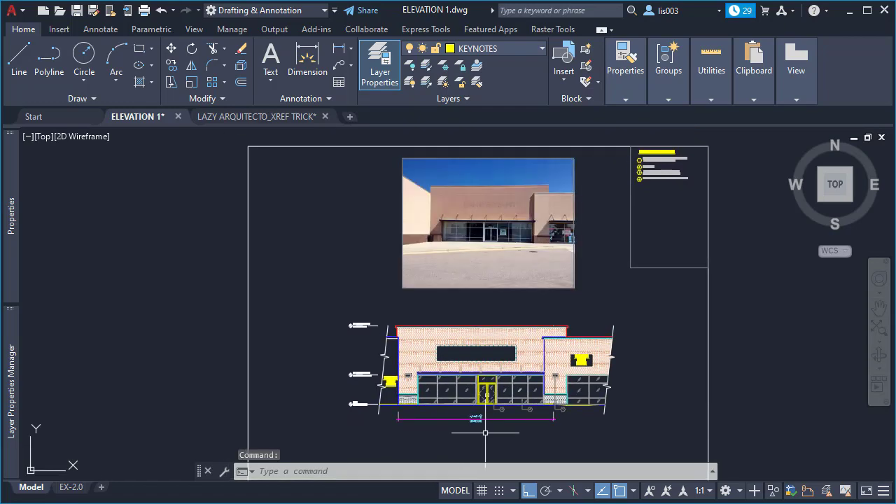
{"action": "scroll", "coordinate": [388, 385], "scroll_direction": "up", "scroll_amount": 4}
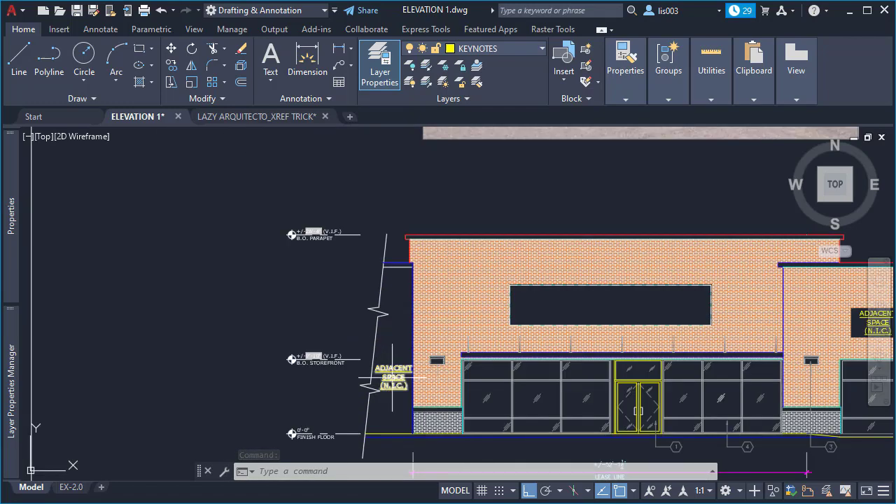
{"action": "left_click", "coordinate": [389, 381]}
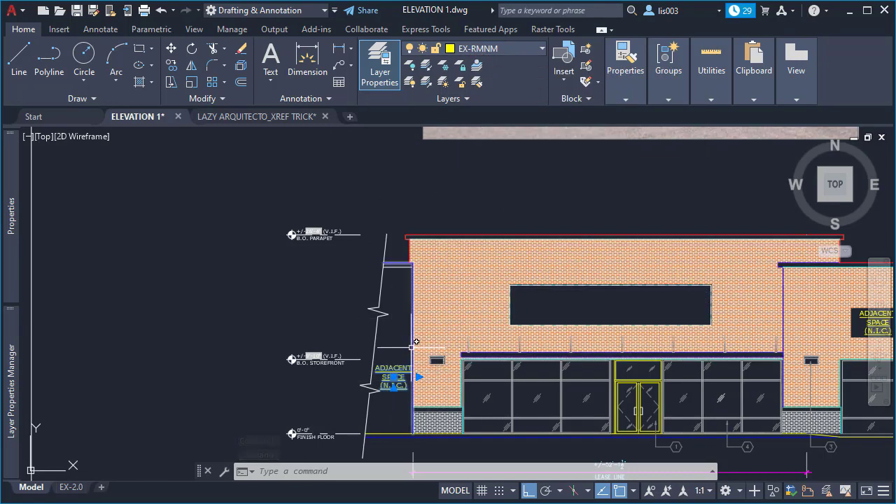
{"action": "mouse_move", "coordinate": [14, 269]}
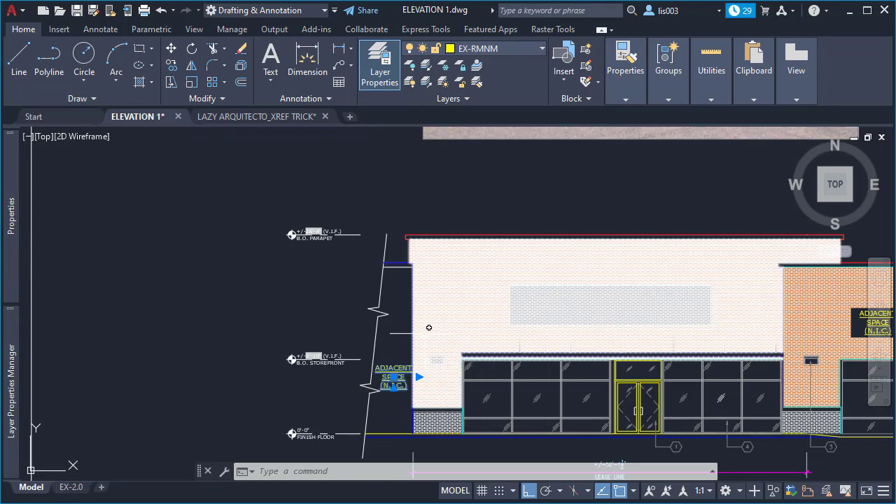
{"action": "mouse_move", "coordinate": [10, 231]}
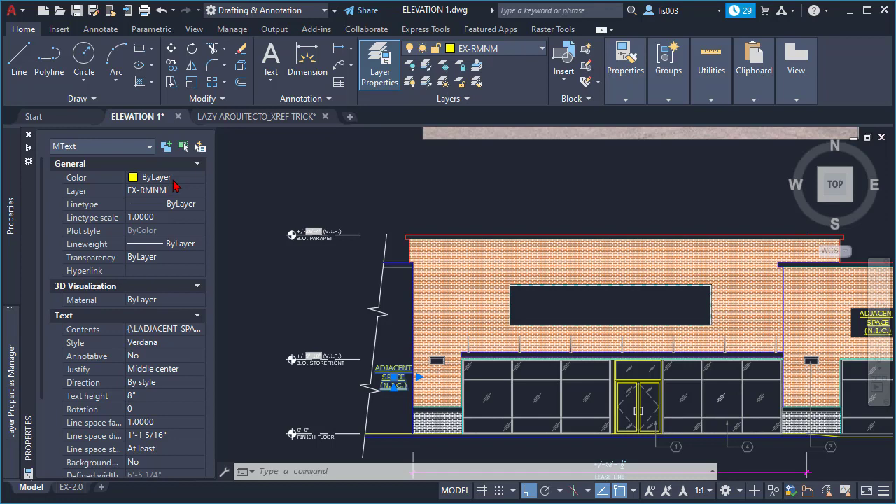
Set the left ADJACENT SPACE note's Color to Red in Properties, then deselect it.
{"action": "left_click", "coordinate": [172, 181]}
{"action": "left_click", "coordinate": [172, 181]}
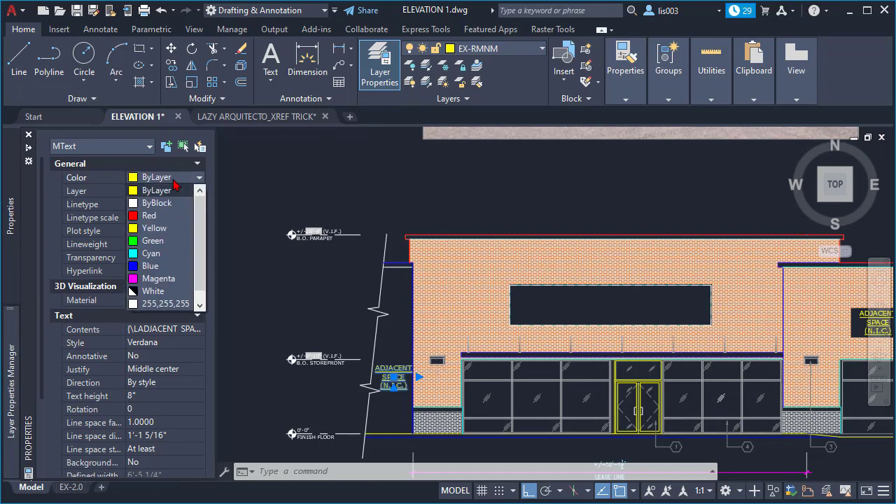
{"action": "left_click", "coordinate": [156, 220]}
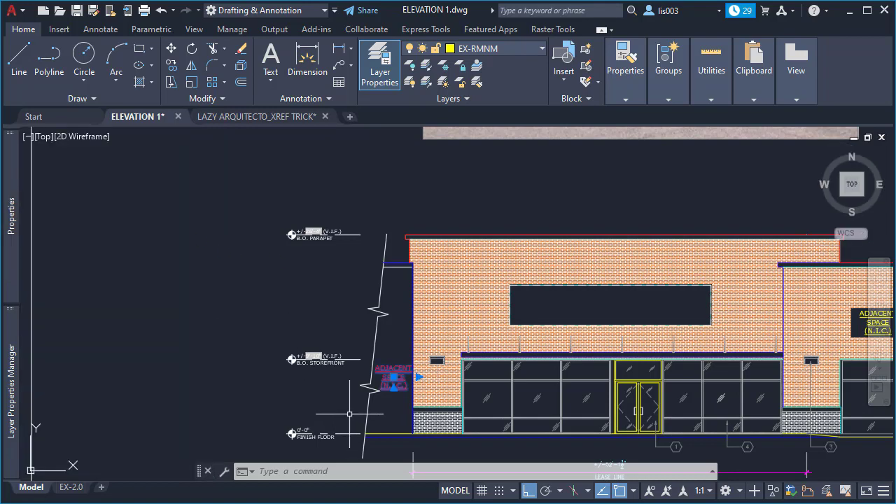
{"action": "key", "text": "Escape"}
{"action": "middle_click_drag", "start_coordinate": [654, 406], "coordinate": [543, 394]}
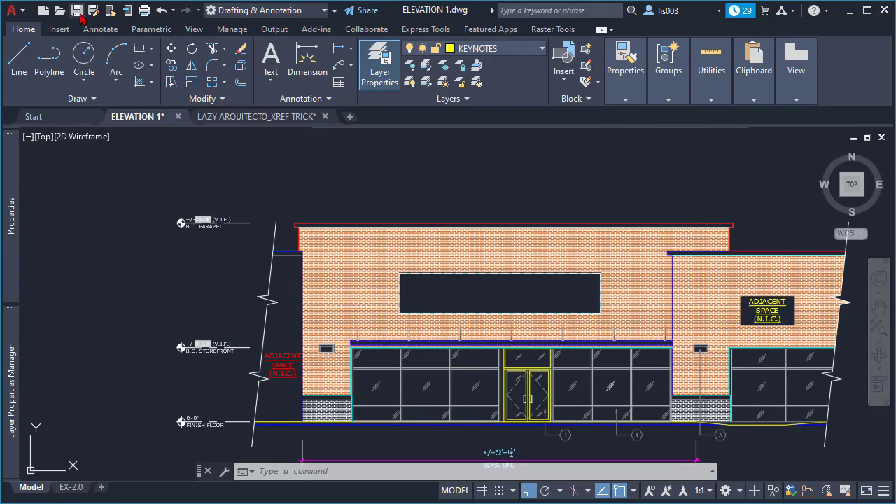
Save ELEVATION 1, then compare both ADJACENT SPACE notes to confirm the left reads Color Red.
{"action": "key", "text": "ctrl+s"}
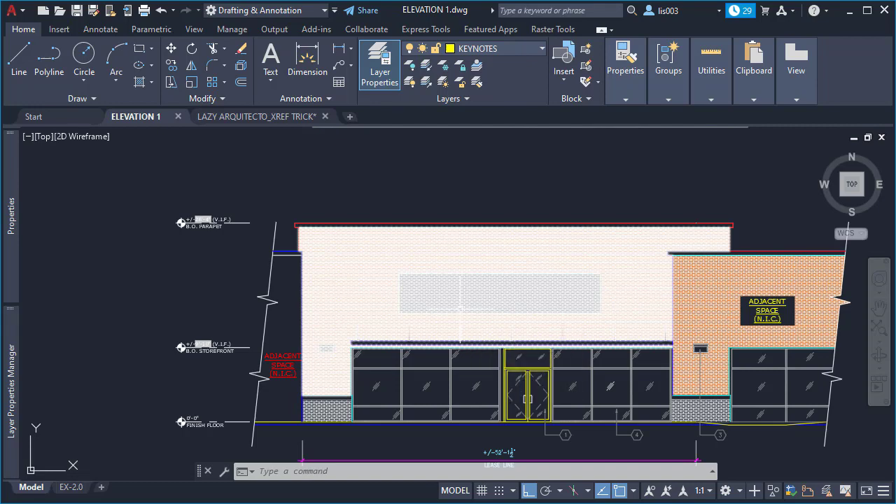
{"action": "middle_click_drag", "start_coordinate": [279, 379], "coordinate": [215, 379]}
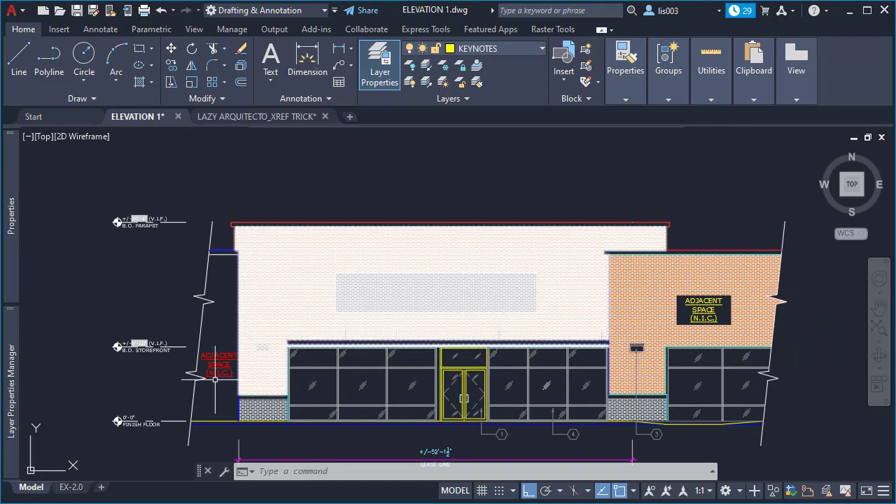
{"action": "left_click", "coordinate": [699, 313]}
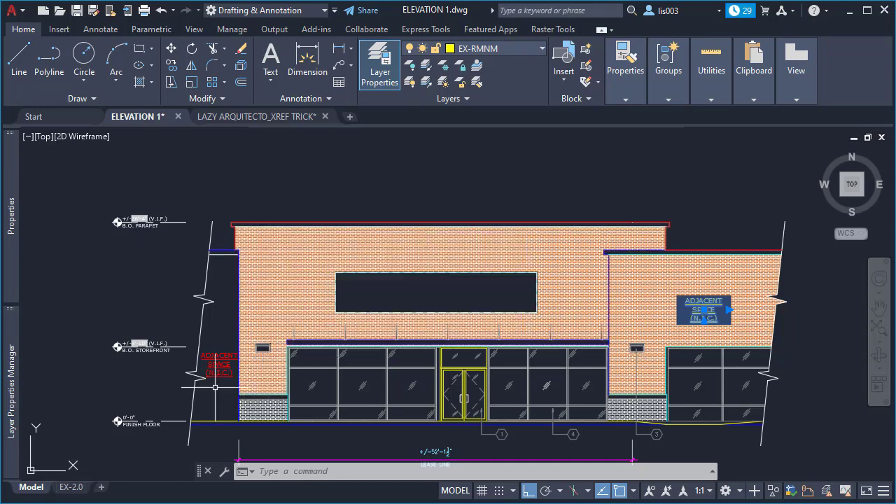
{"action": "key", "text": "Escape"}
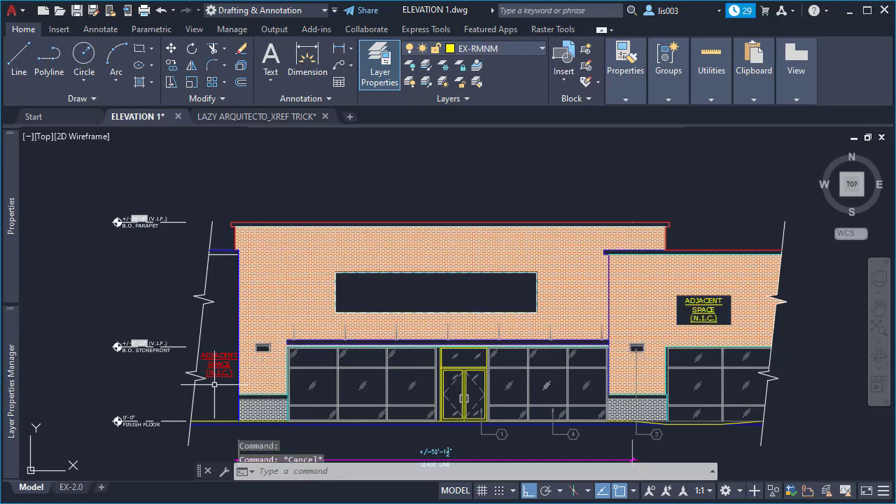
{"action": "left_click", "coordinate": [226, 375]}
{"action": "mouse_move", "coordinate": [226, 374]}
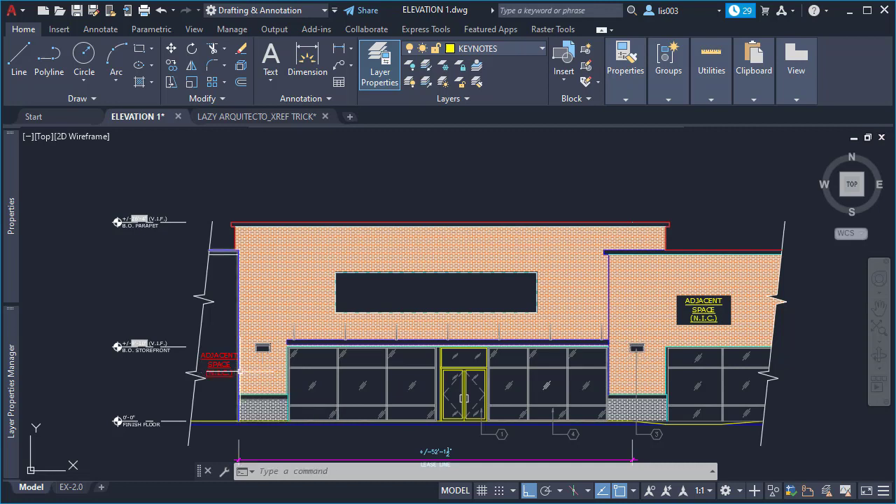
{"action": "left_click", "coordinate": [238, 371]}
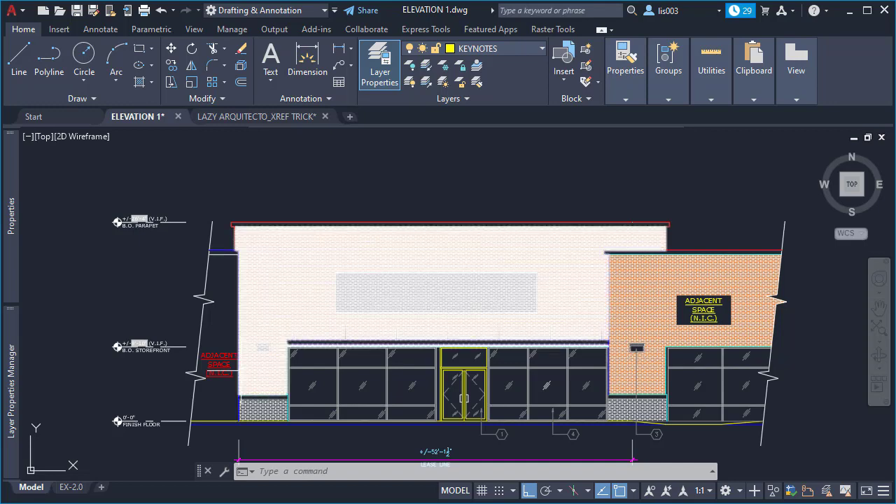
Clear the selection, run SETBYLAYER, and bring up AutoCAD Help with F1.
{"action": "key", "text": "Escape"}
{"action": "key", "text": "Escape"}
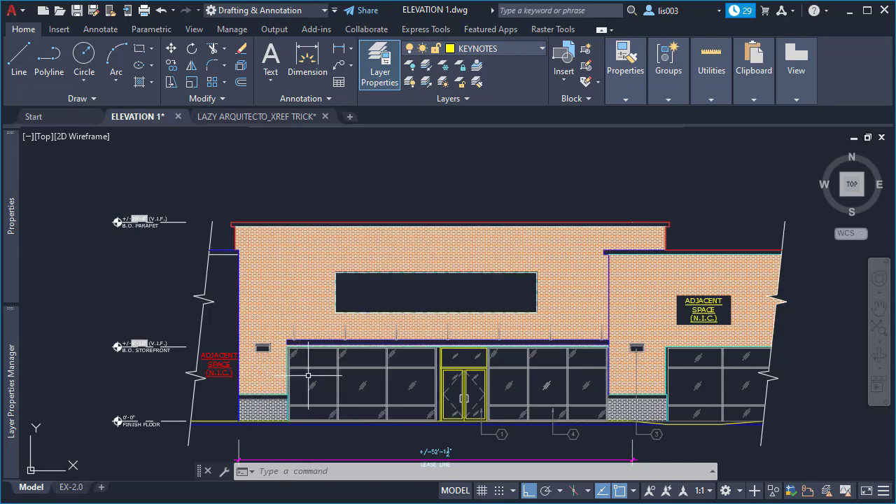
{"action": "type", "text": "SET"}
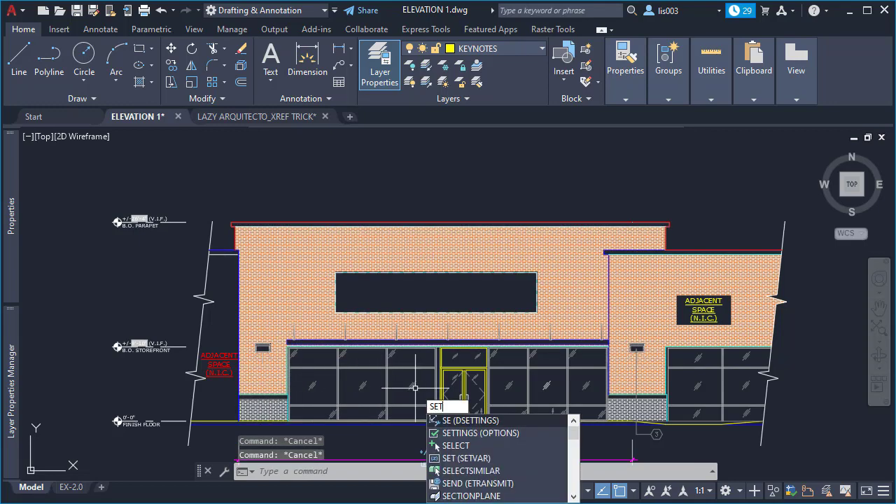
{"action": "type", "text": "BYLAYER"}
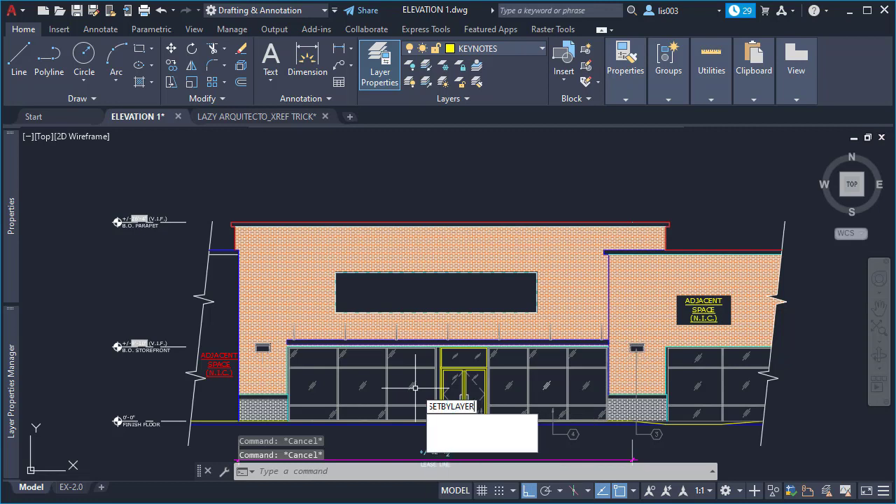
{"action": "key", "text": "Return"}
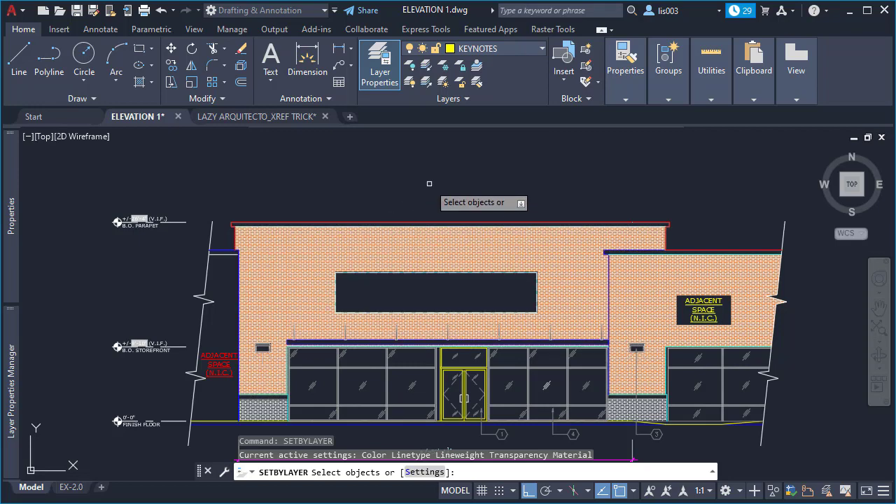
{"action": "key", "text": "F1"}
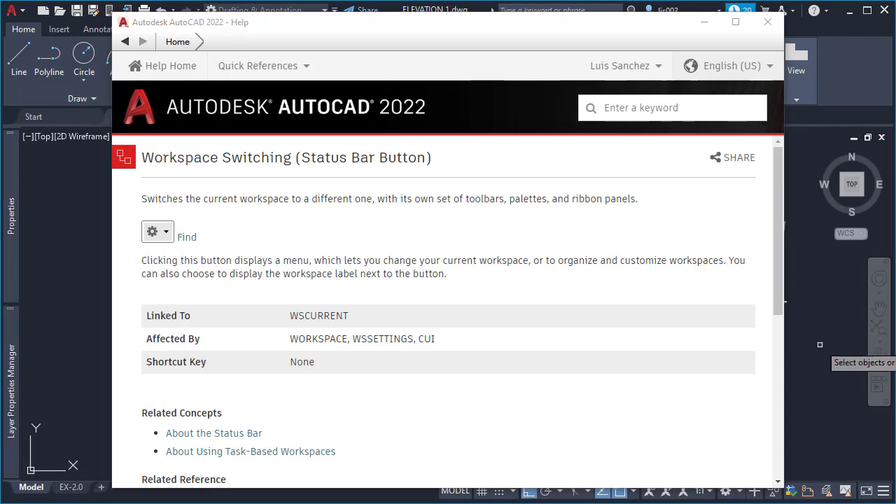
Load the SETBYLAYER (Command) help topic, highlight its title, and close Help.
{"action": "key", "text": "F1"}
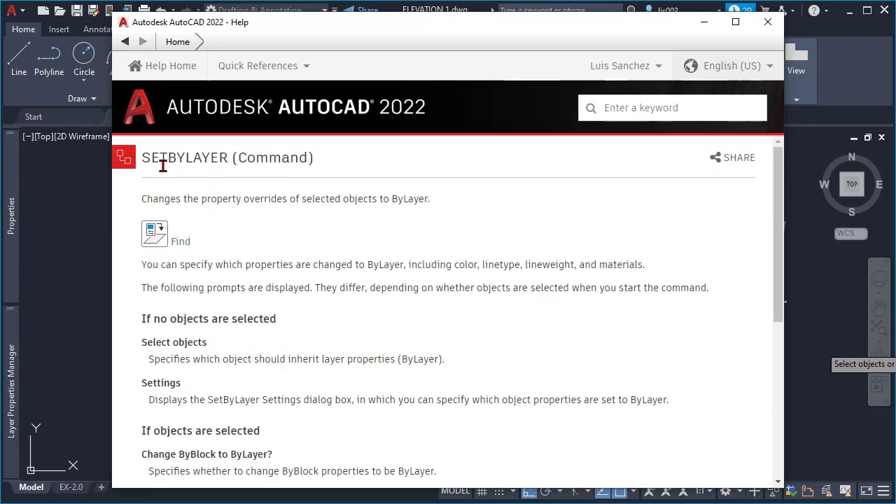
{"action": "left_click_drag", "start_coordinate": [143, 166], "coordinate": [315, 173]}
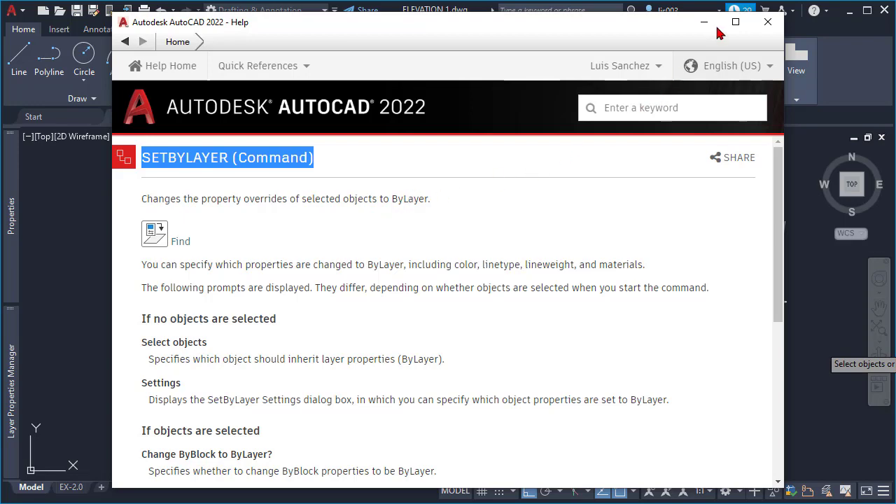
{"action": "left_click", "coordinate": [768, 22]}
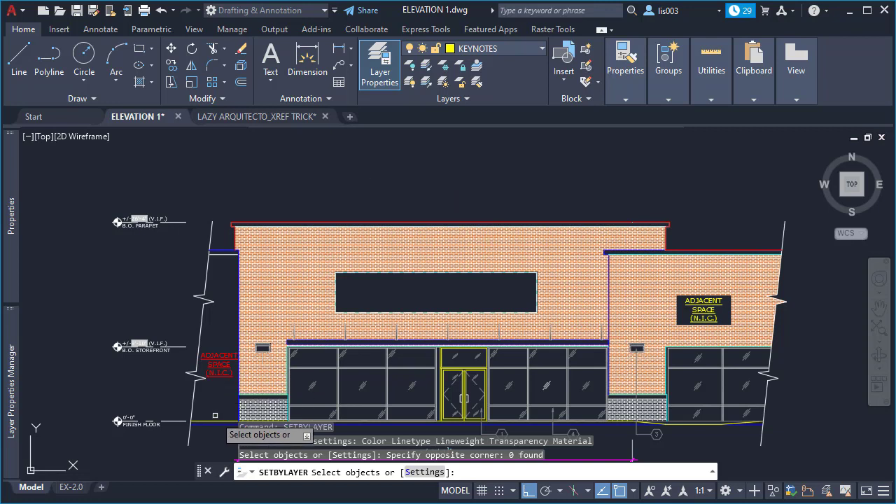
Window-select the red note and apply SETBYLAYER with Yes to ByBlock and include blocks, then reselect it.
{"action": "left_click", "coordinate": [238, 392]}
{"action": "left_click", "coordinate": [210, 329]}
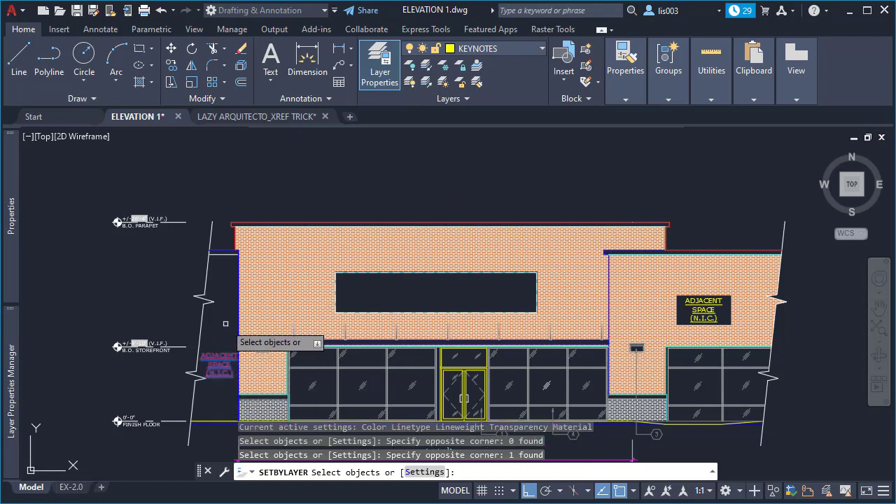
{"action": "key", "text": "Return"}
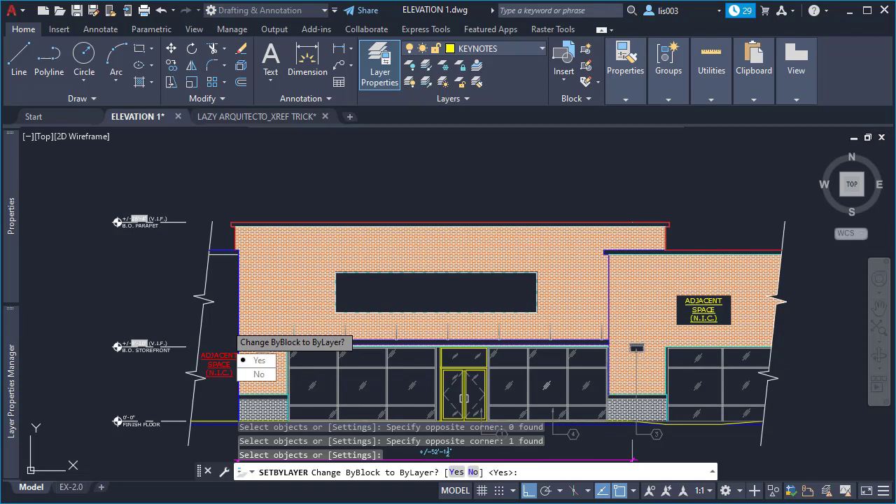
{"action": "key", "text": "Return"}
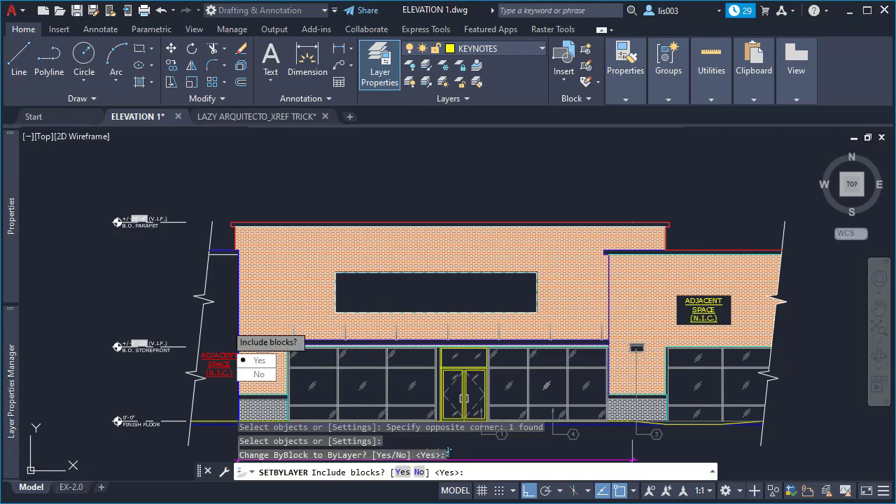
{"action": "key", "text": "Return"}
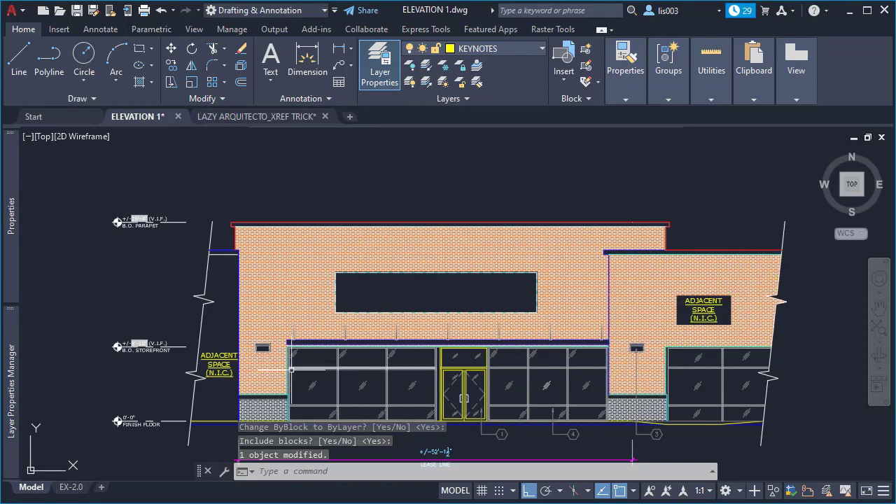
{"action": "left_click", "coordinate": [219, 365]}
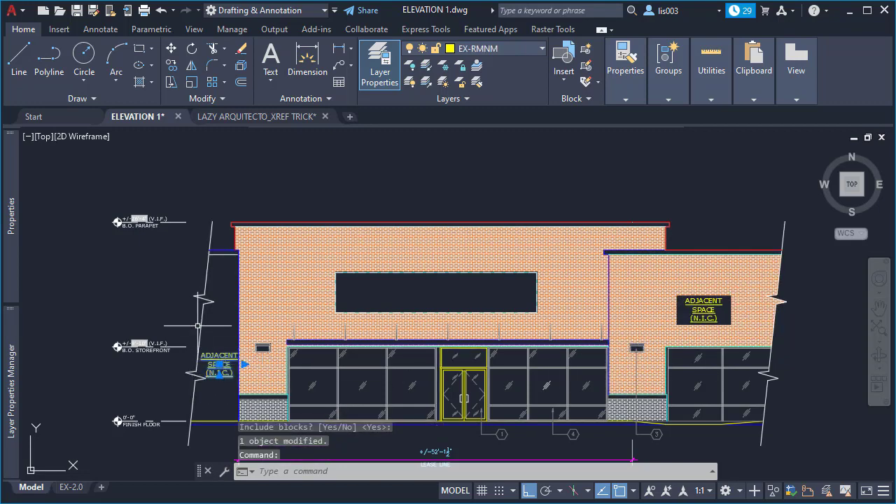
{"action": "mouse_move", "coordinate": [10, 233]}
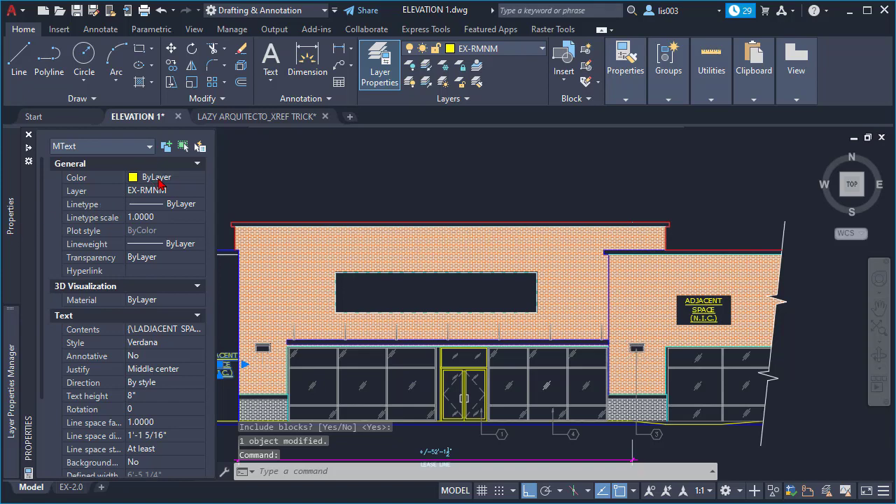